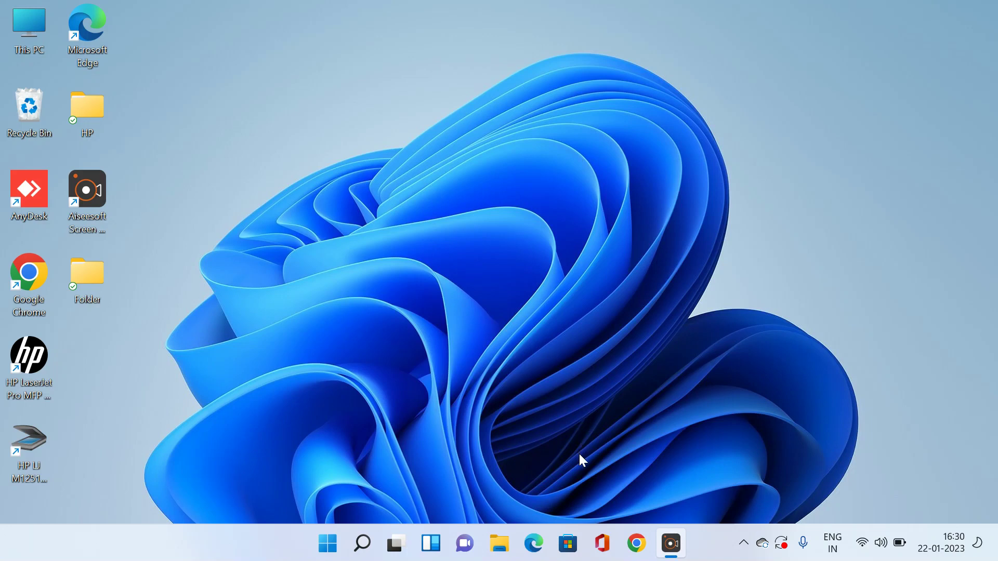
Launch Chrome and load the iosense.io login page
click(635, 547)
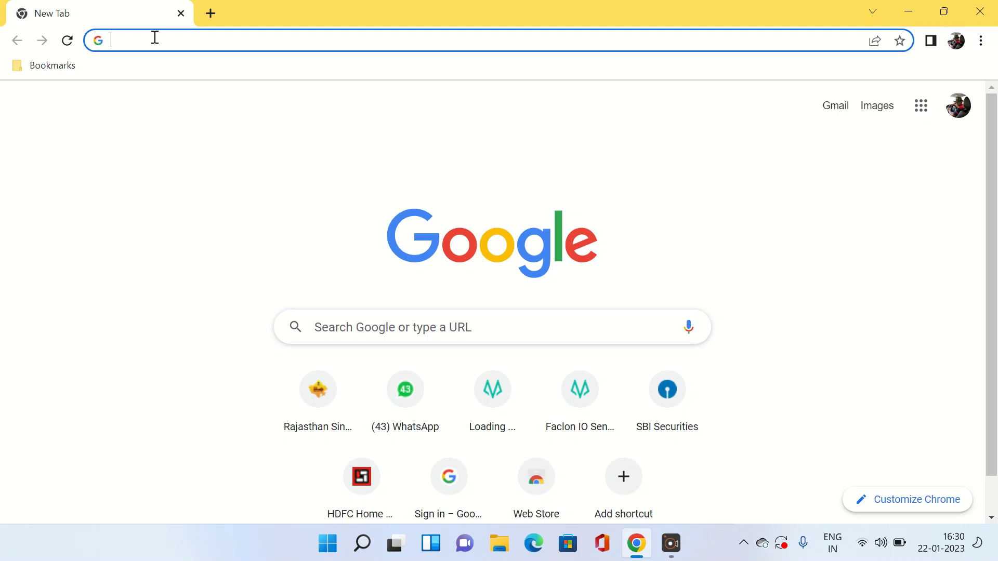
text(ios)
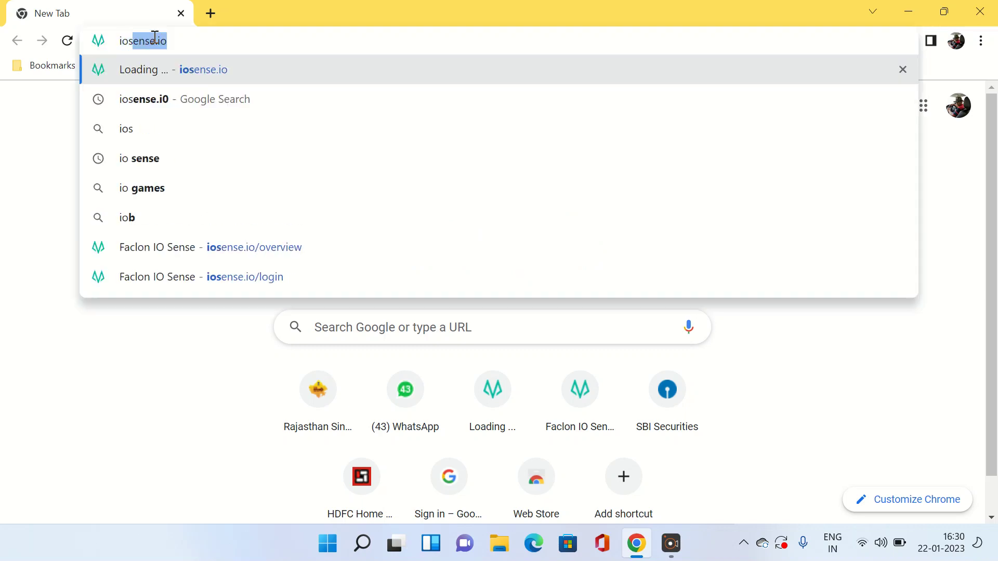
text(ense.io)
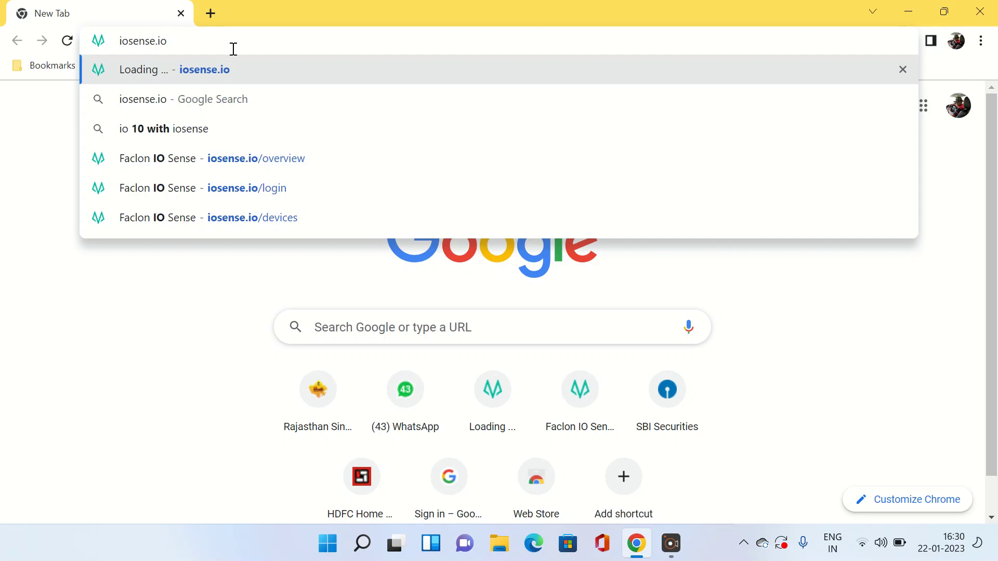
key(Return)
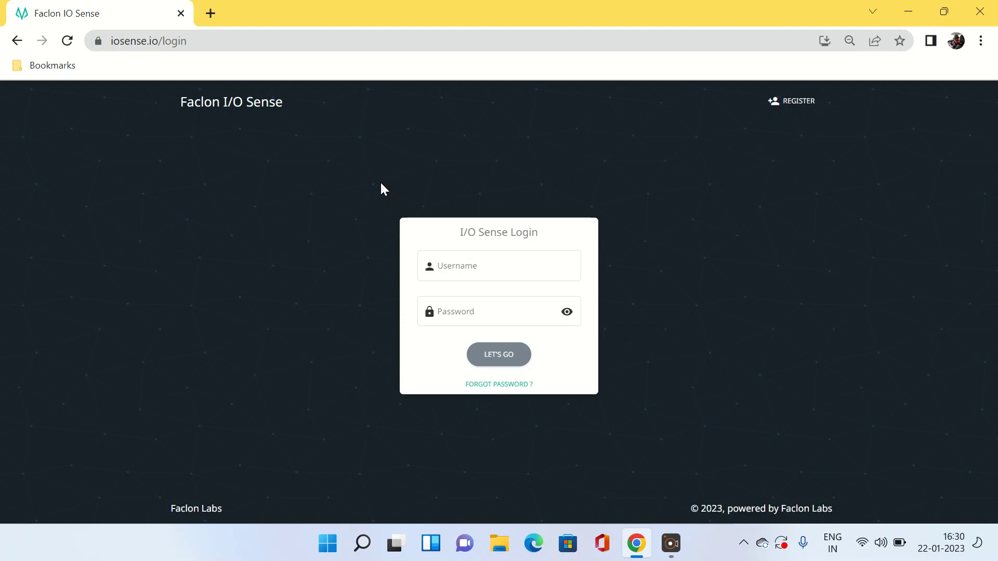
Sign in with the saved username and the account password, and let Chrome save the password
click(464, 268)
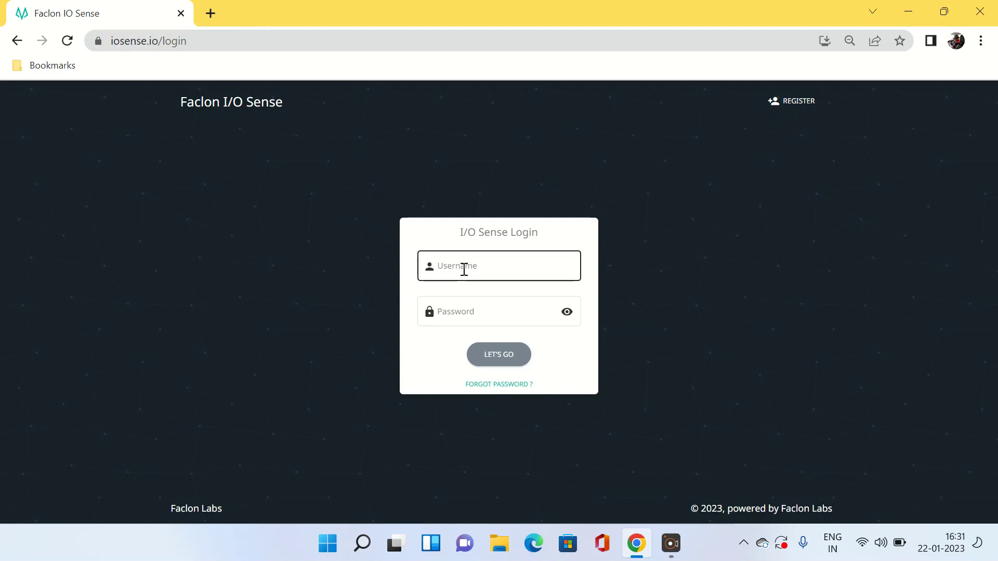
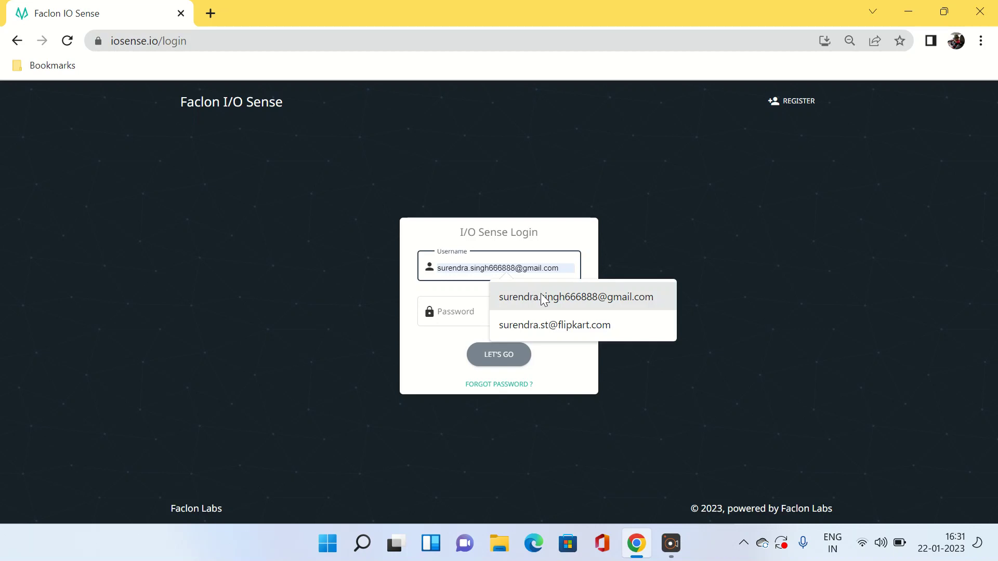
click(542, 300)
click(501, 310)
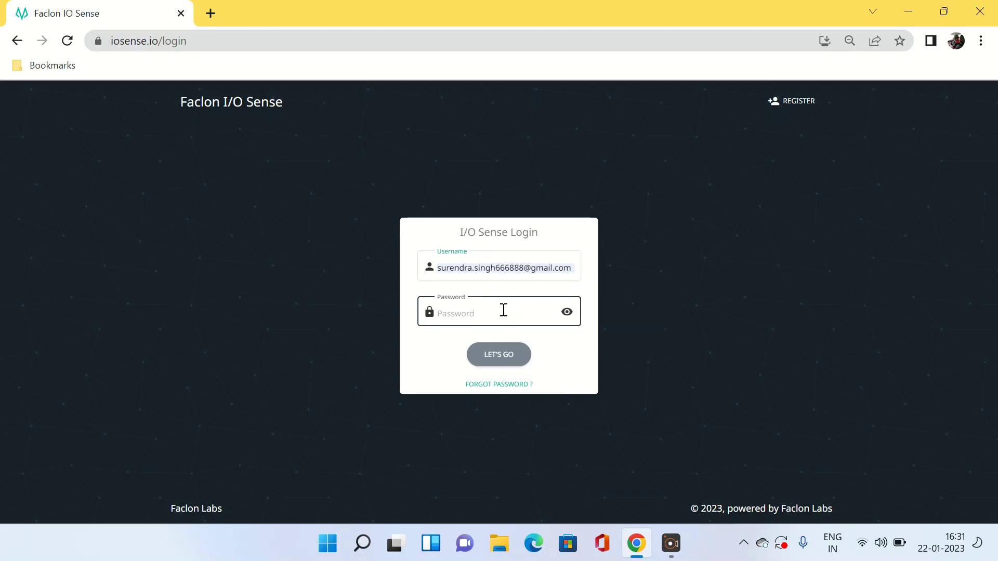
text(*******)
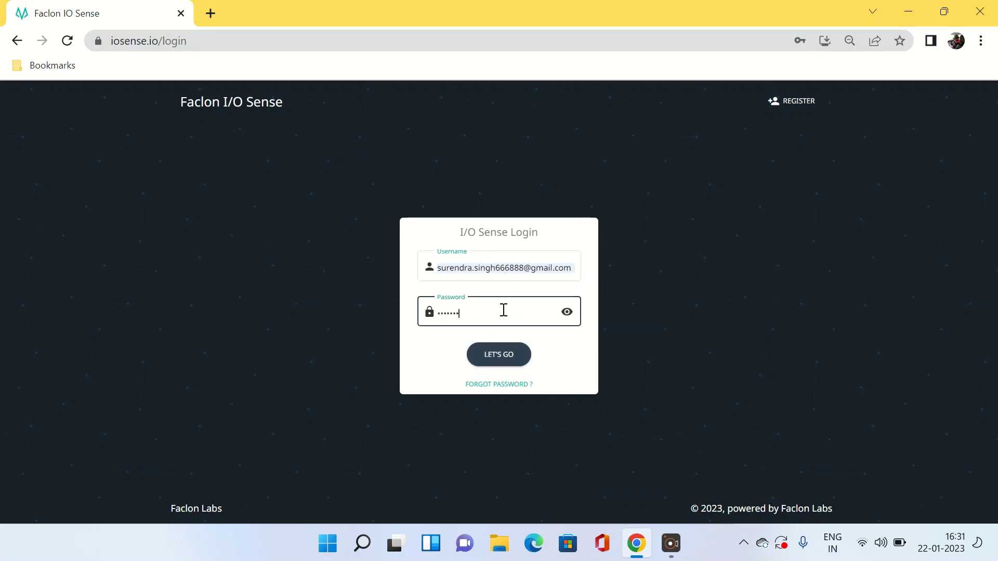
text(*****)
click(508, 367)
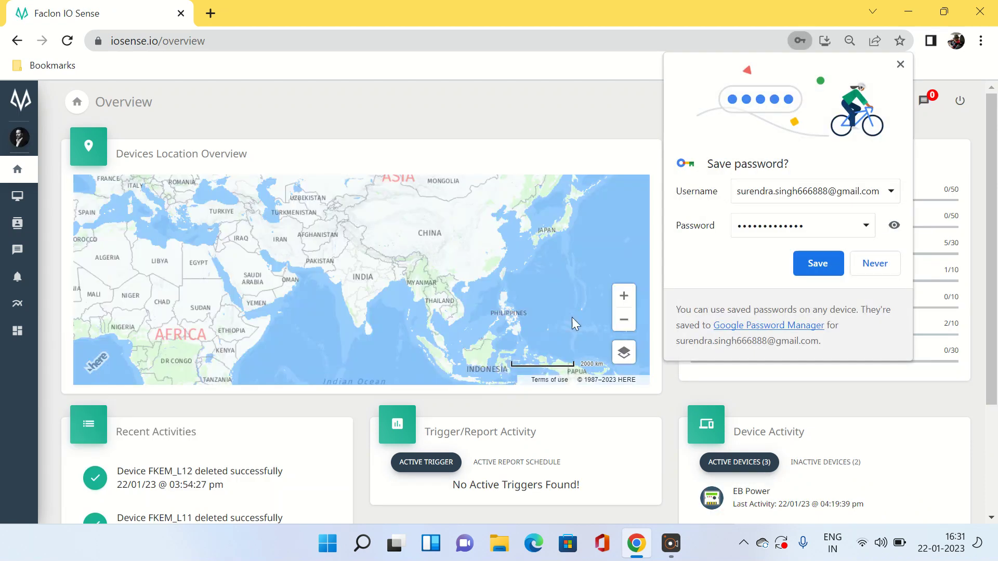
click(817, 267)
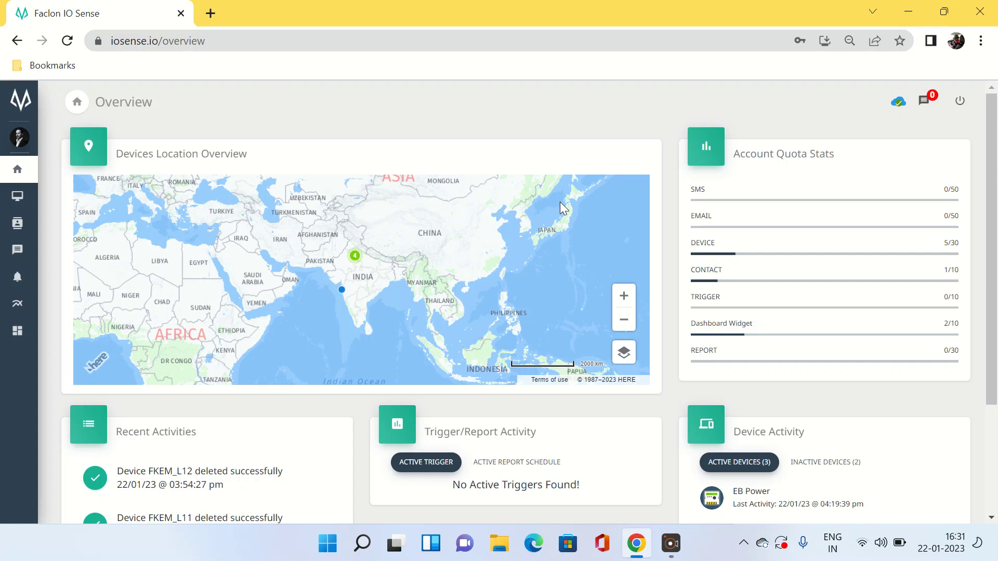
Go to the Devices page from the left sidebar
click(670, 543)
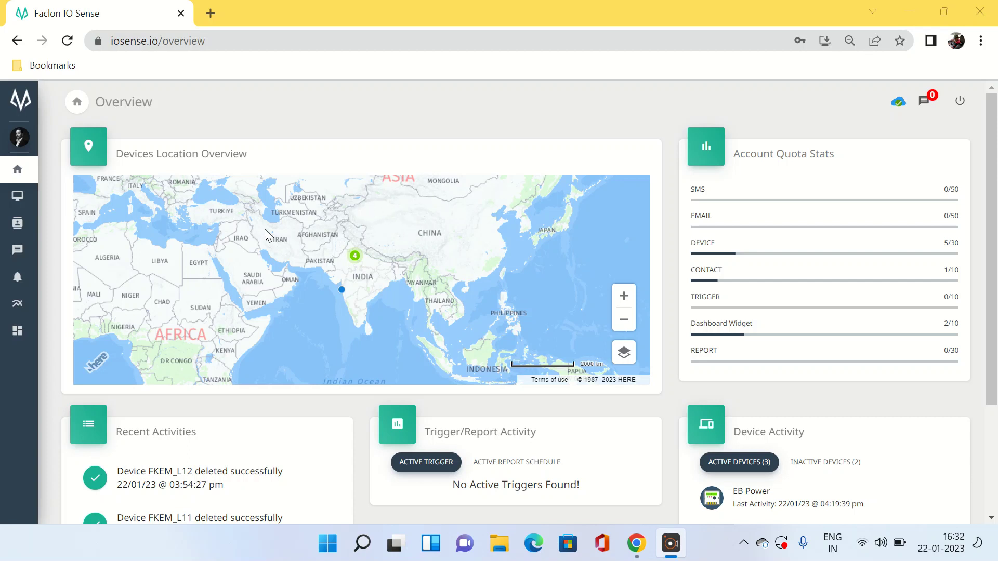
mouse_move(62, 177)
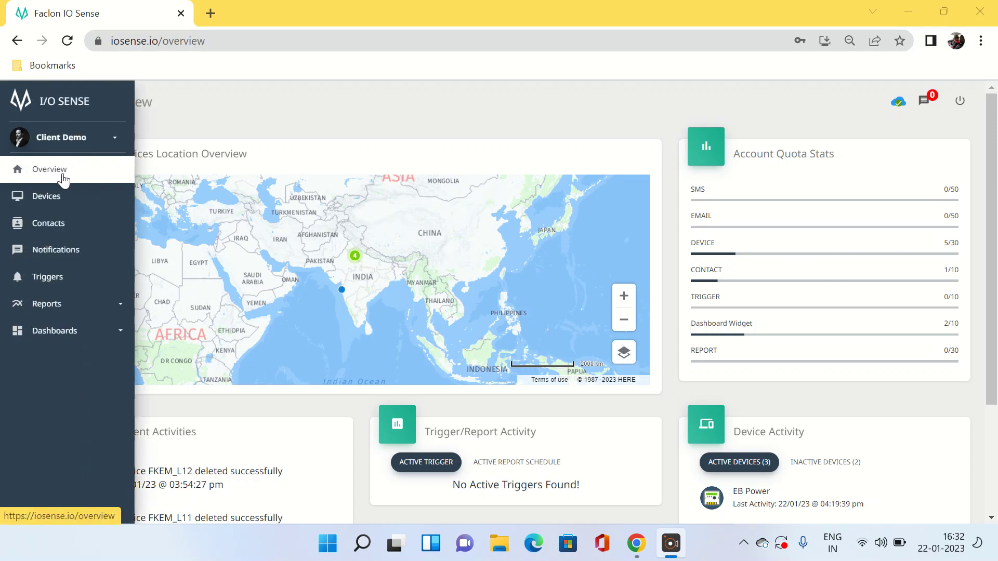
click(53, 206)
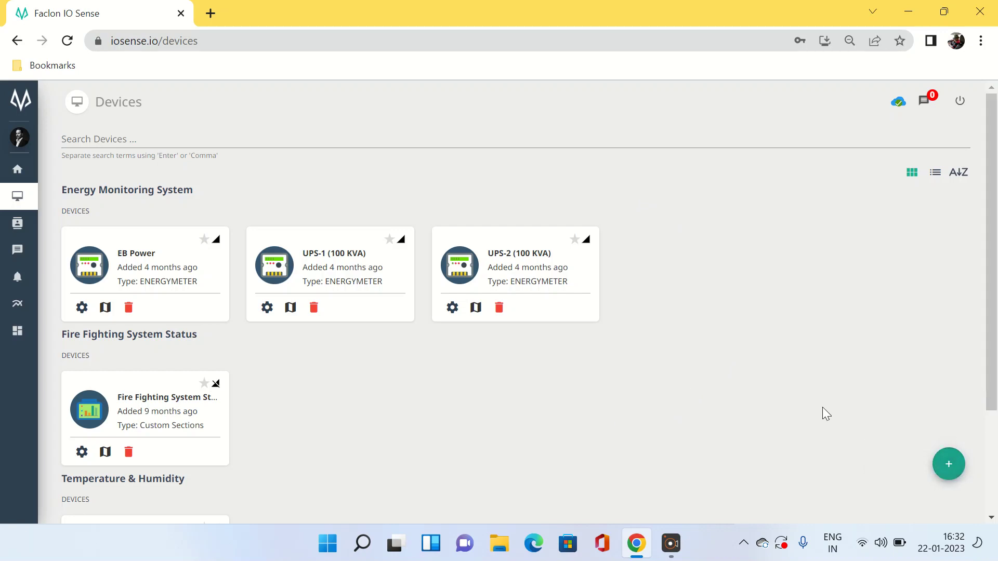
Add a device named 'Electricity Board Power' with device ID FKEM_AS12
click(949, 468)
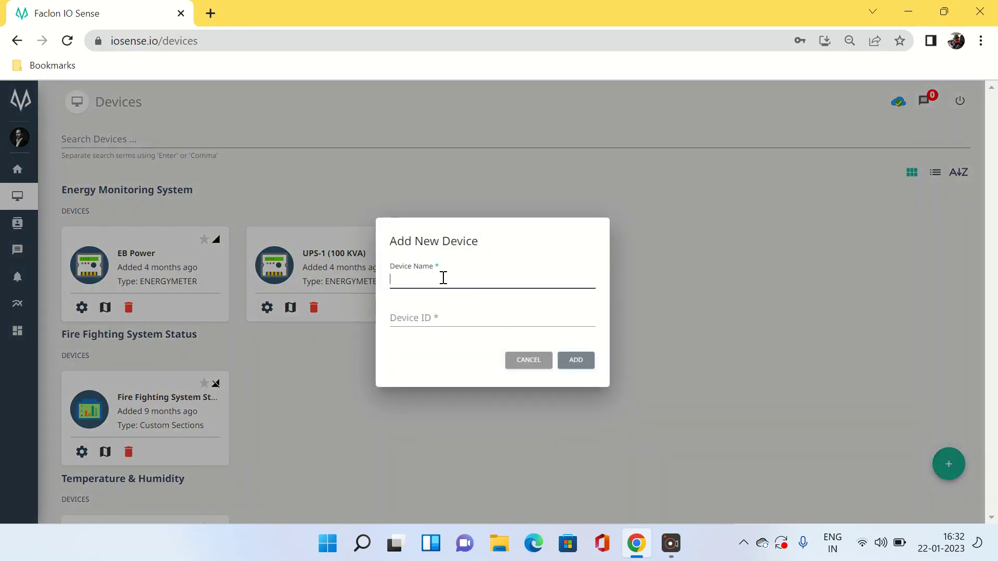
text(Electr)
text(i)
text(c)
text(ity)
text( B)
text(ort)
text(ad)
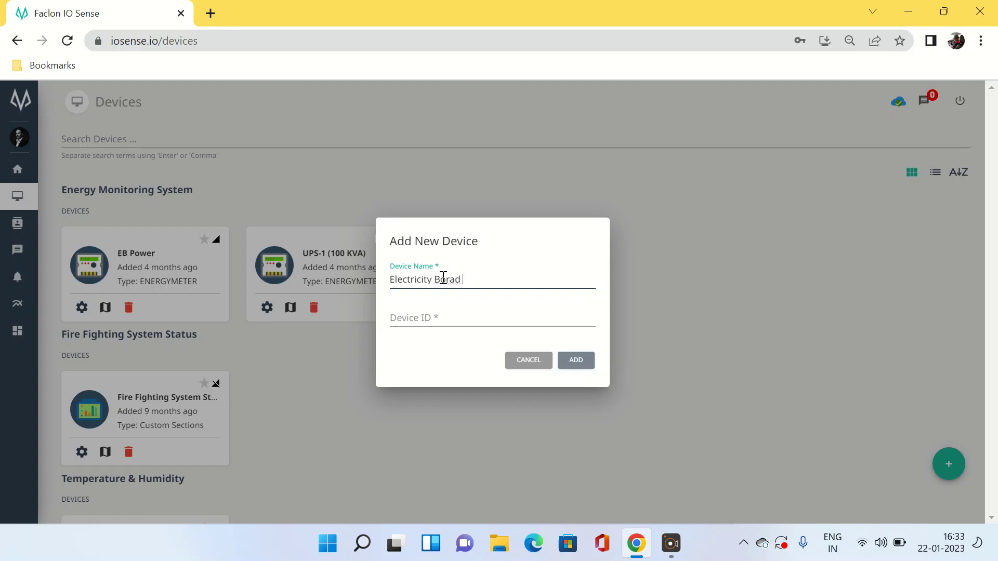
key(BackSpace)
key(BackSpace)
key(BackSpace)
text(ard Power)
click(444, 327)
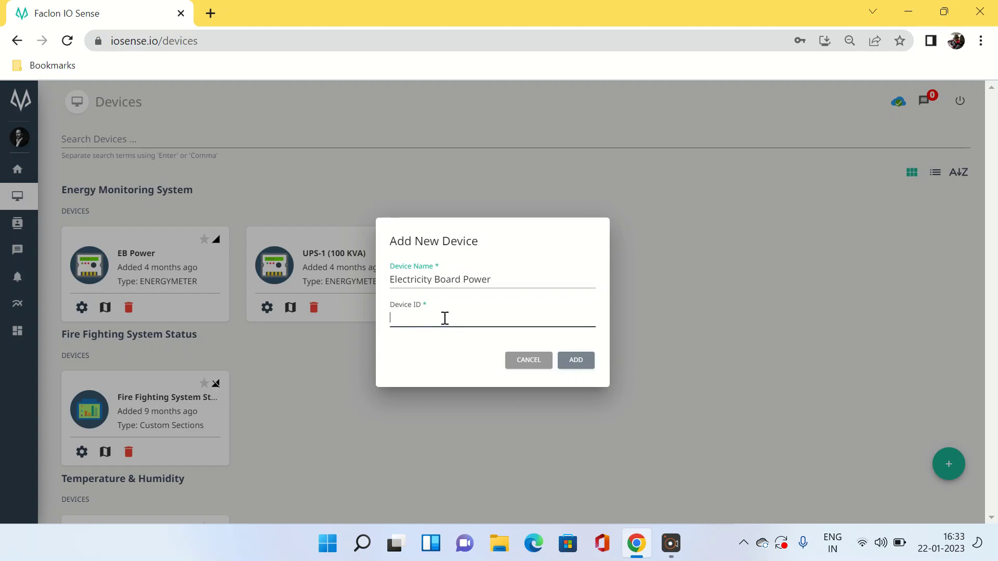
text(FKE)
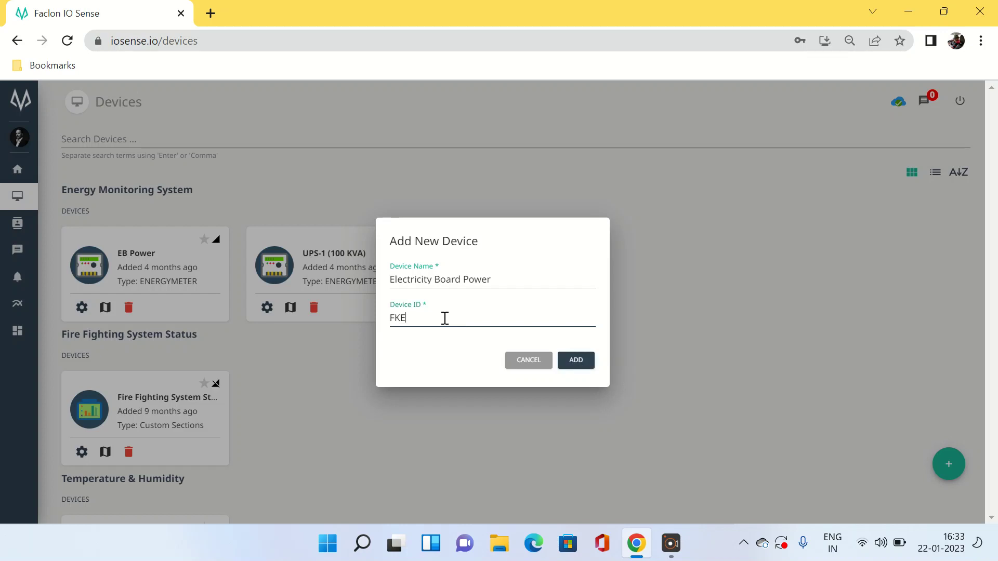
text(M_AS12)
click(578, 360)
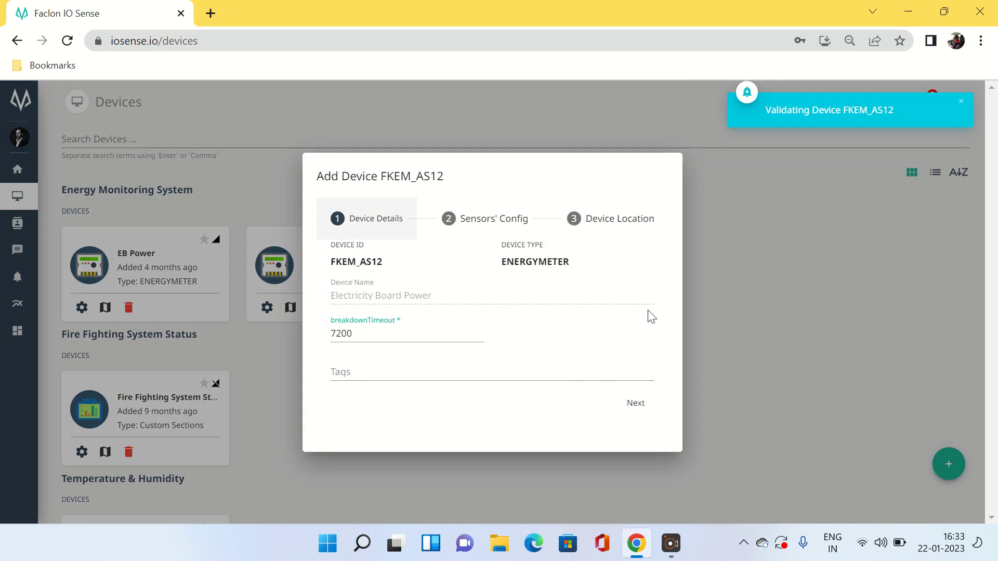
Skip through the sensor configuration and location steps and submit the new device
click(635, 404)
drag(677, 214, 664, 445)
click(620, 429)
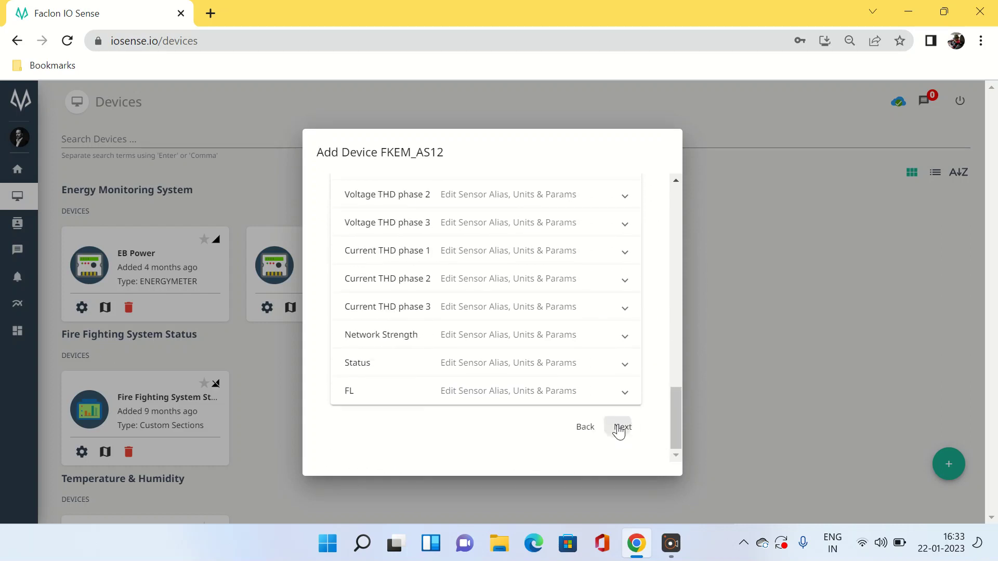
click(630, 405)
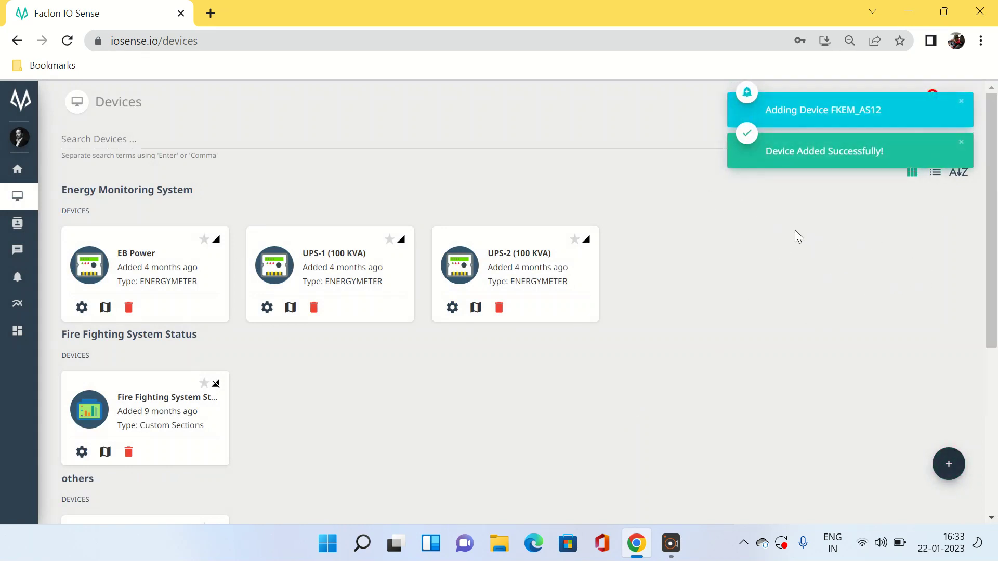
Open the Electricity Board Power device card in the others group
drag(995, 270, 997, 342)
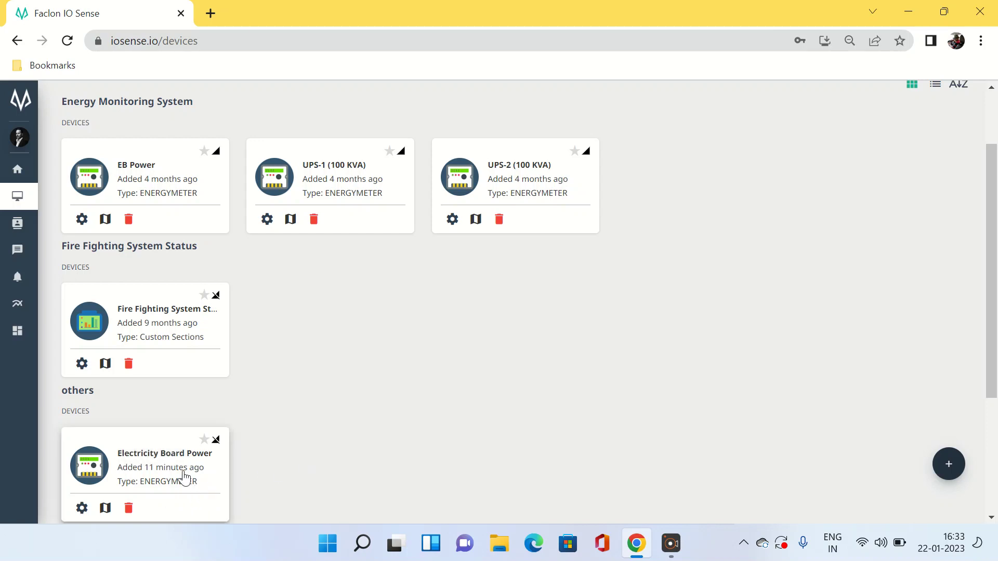
click(159, 476)
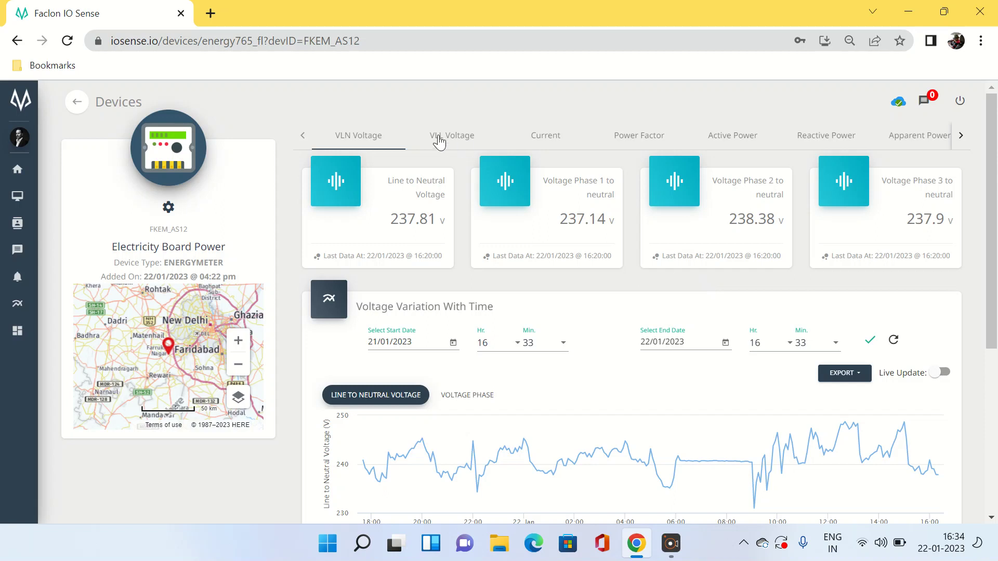
Browse the meter's Current, Power Factor, Active Power and Reactive Power readings
click(554, 141)
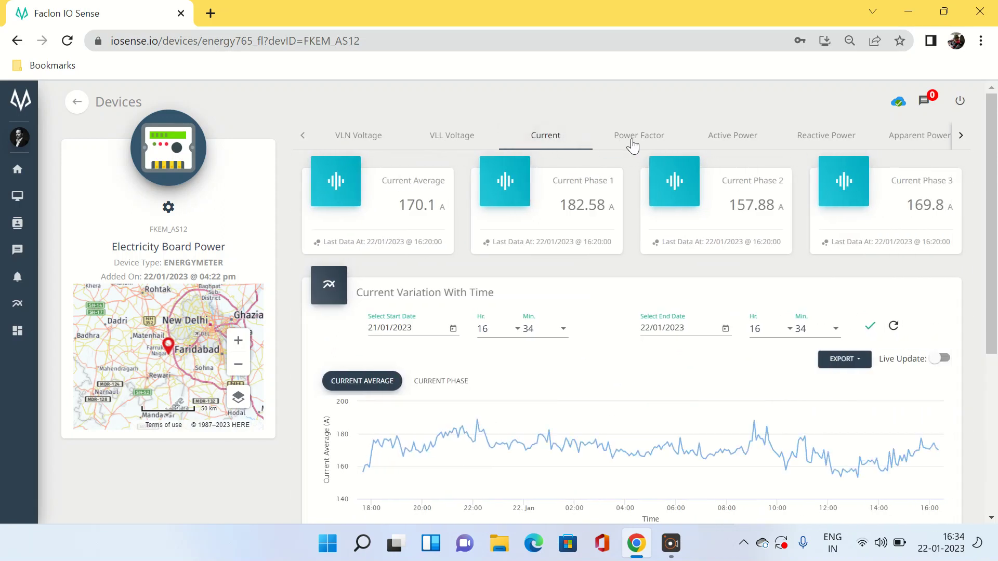
click(633, 144)
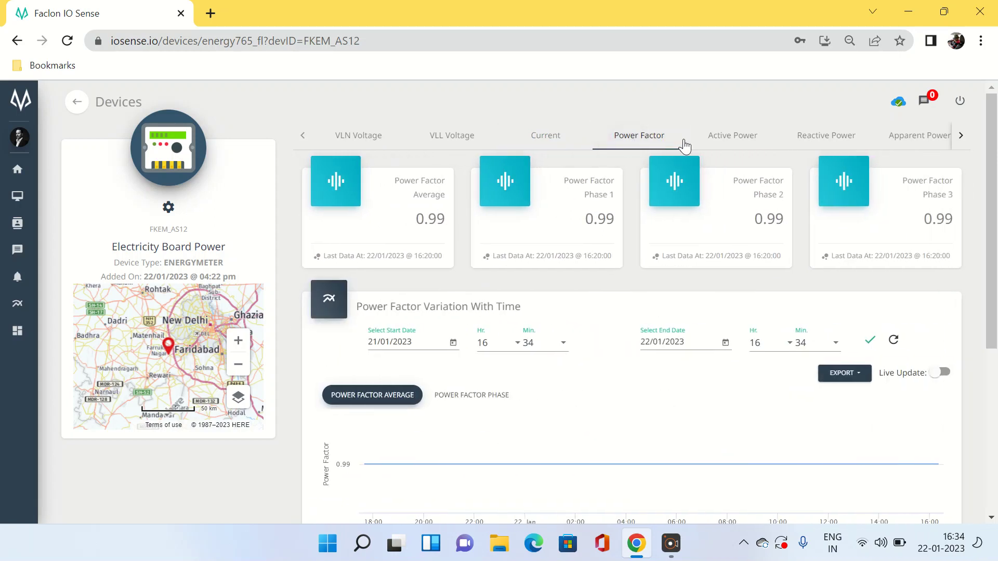
click(737, 142)
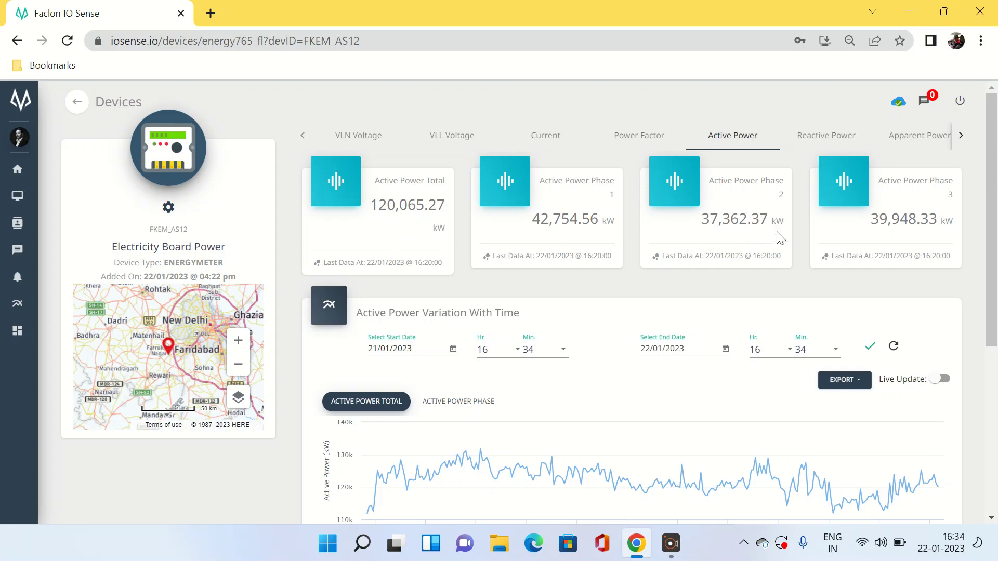
click(835, 137)
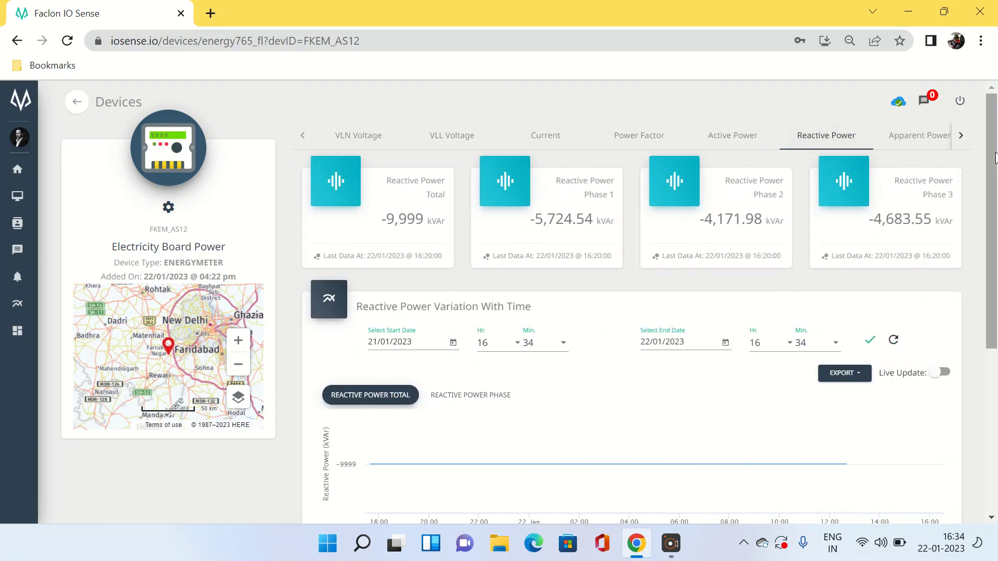
click(962, 137)
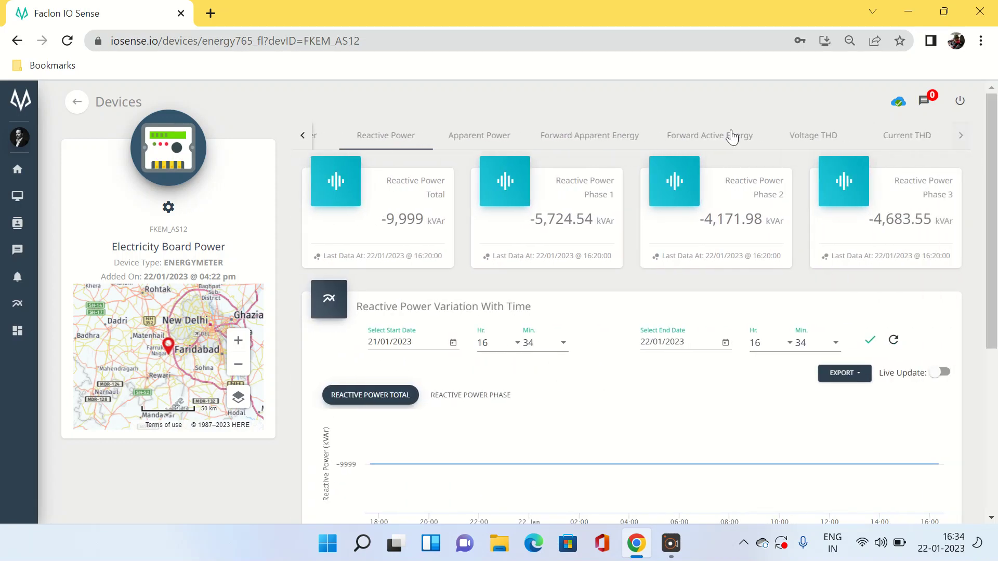
Check the Apparent Power and forward energy readings, then open the device's edit settings
click(474, 141)
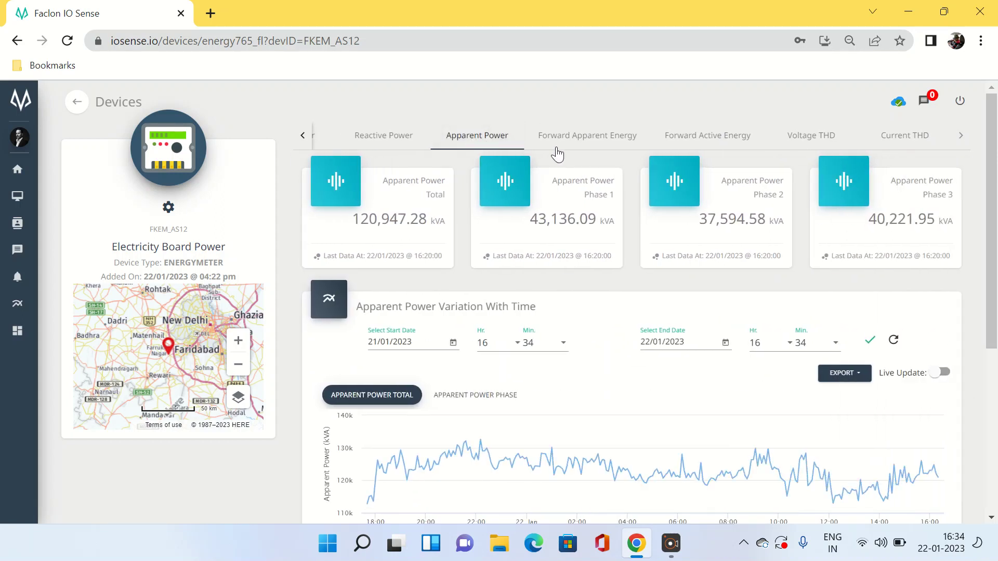
click(577, 140)
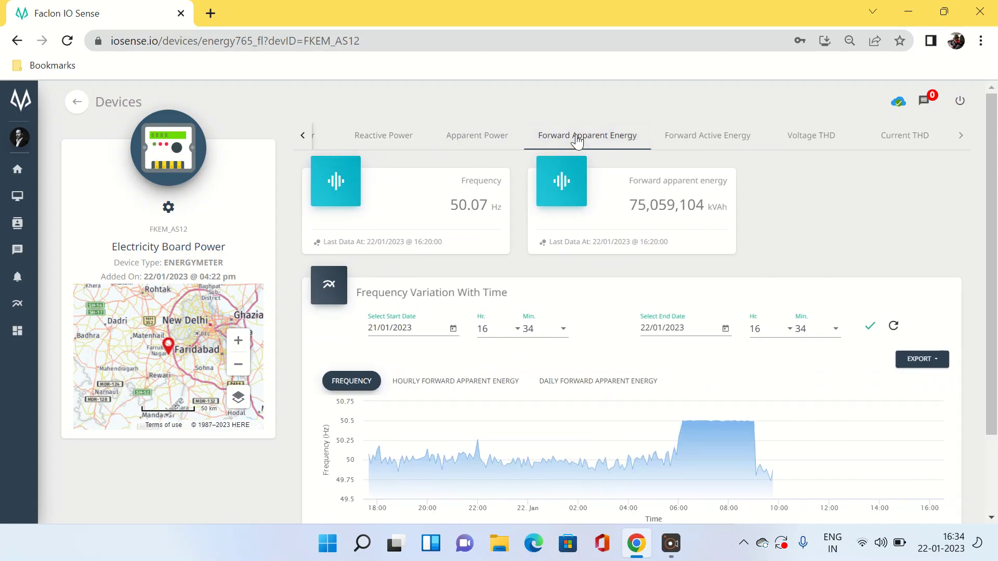
click(697, 140)
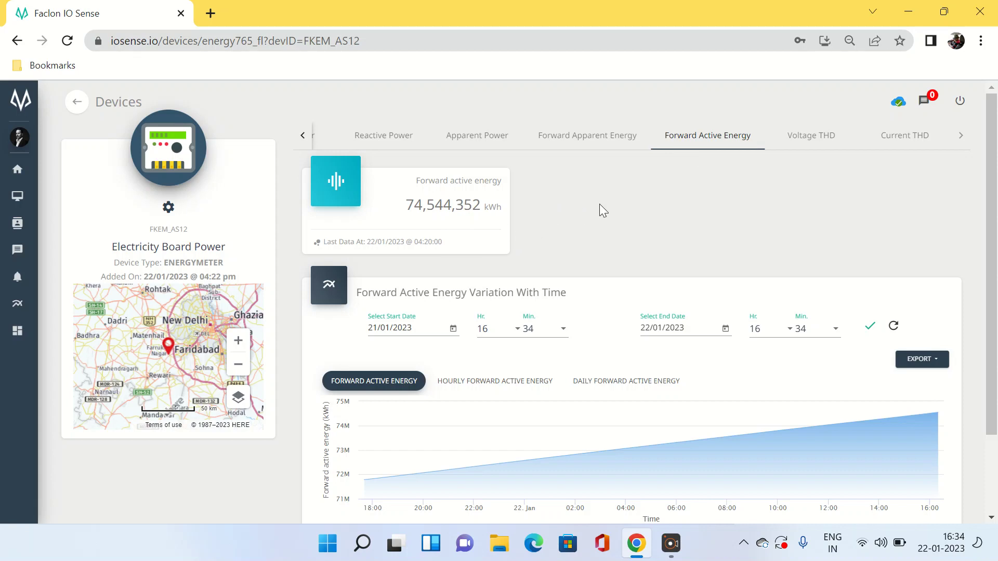
click(478, 141)
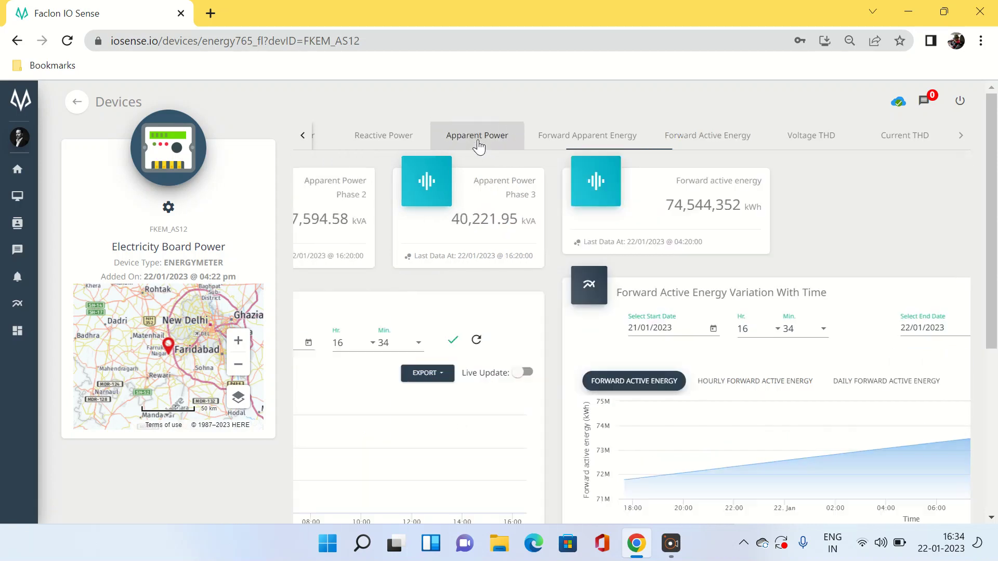
click(375, 137)
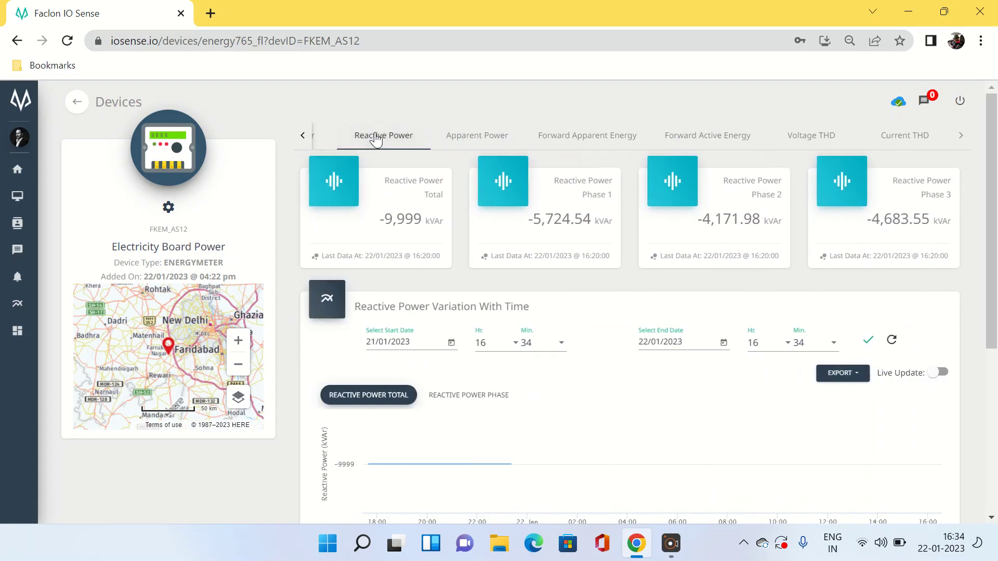
click(302, 138)
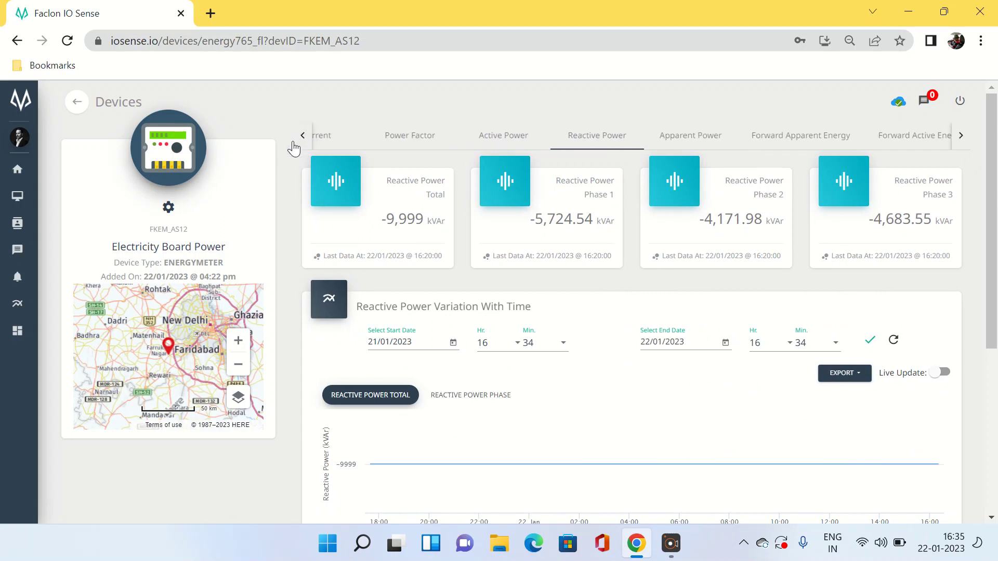
click(169, 209)
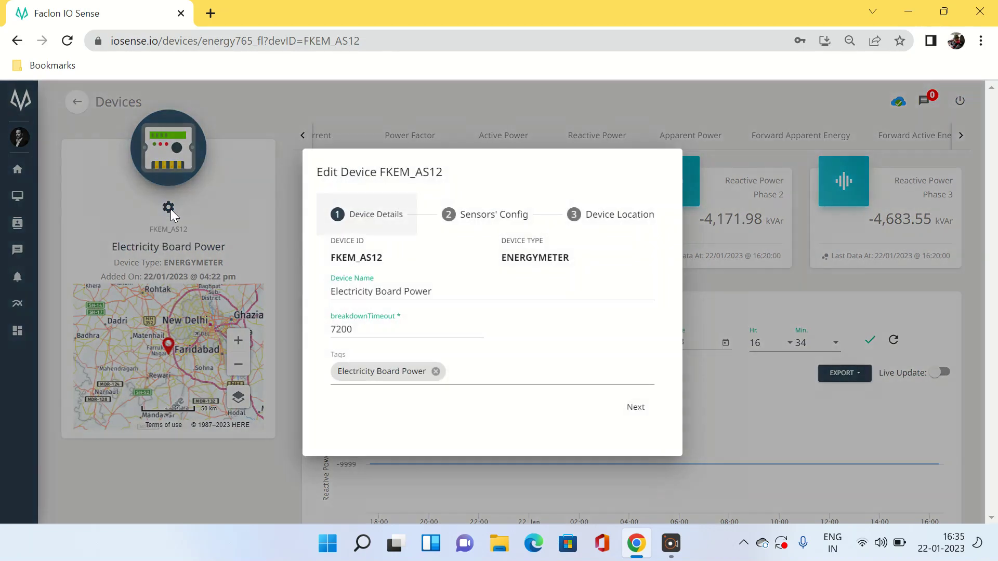
In Sensors' Config, set the m multiplier of Active Power Total and Phase 1 to 0.001
click(501, 217)
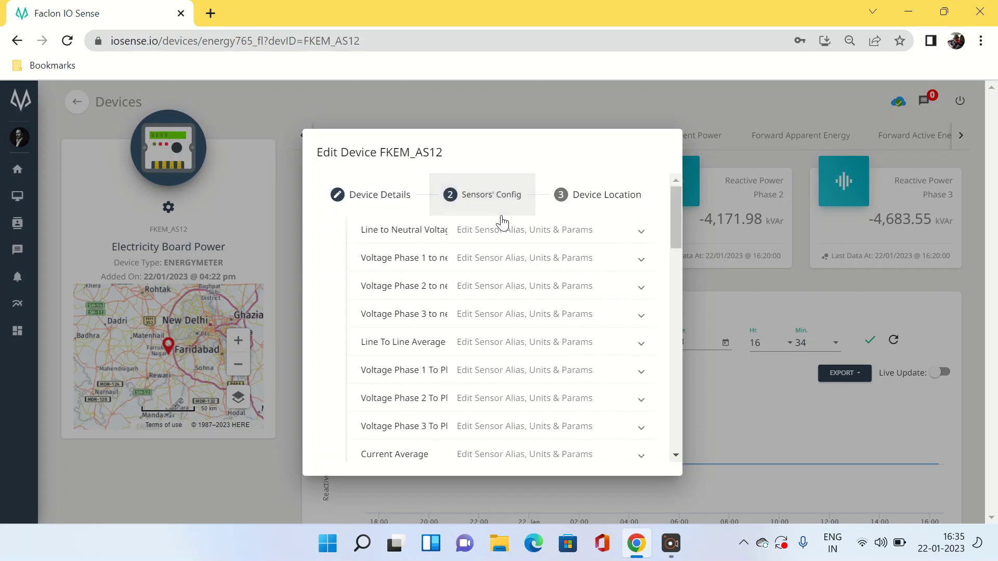
drag(676, 218, 686, 315)
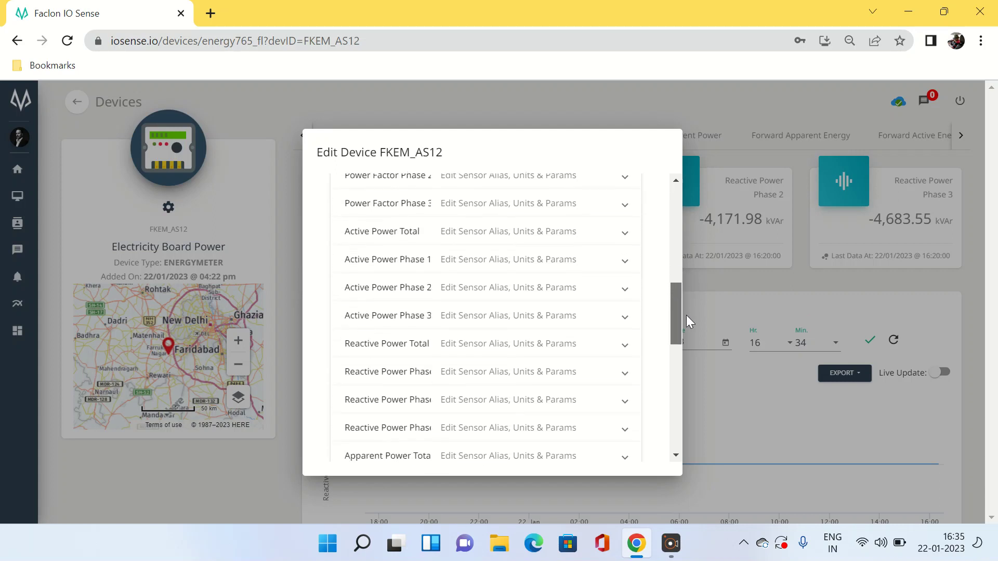
click(626, 235)
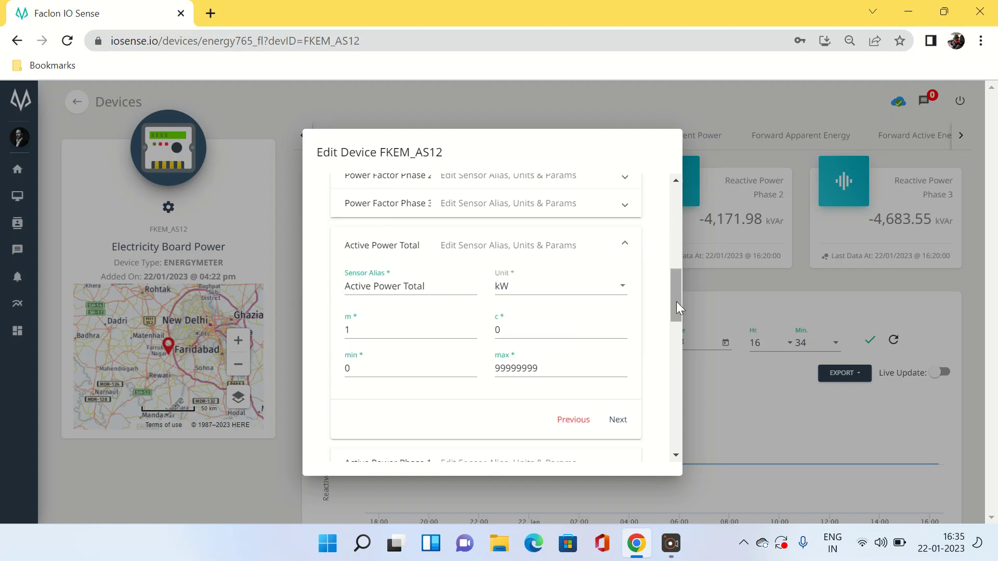
drag(676, 302, 678, 315)
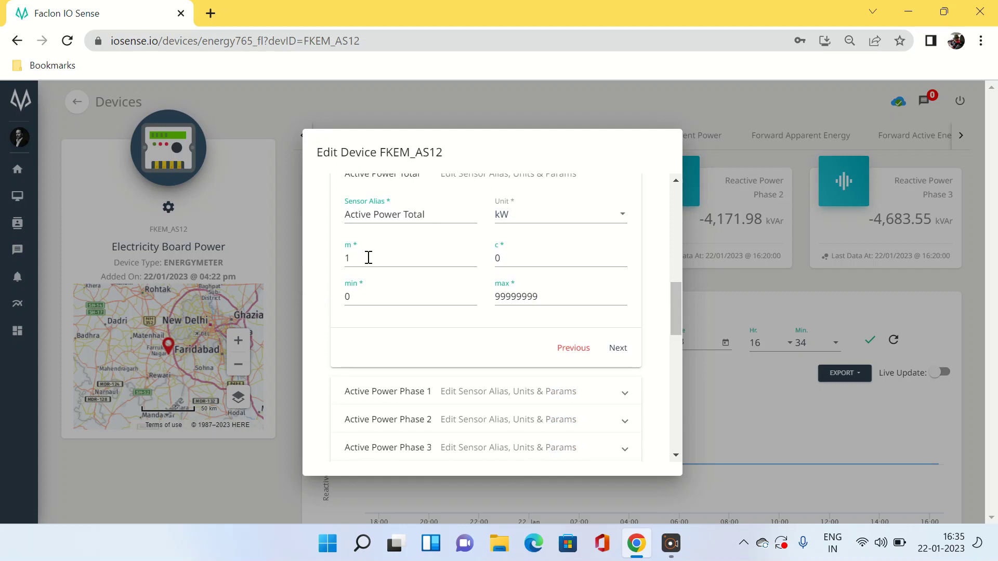
key(BackSpace)
text(0)
drag(675, 321, 681, 354)
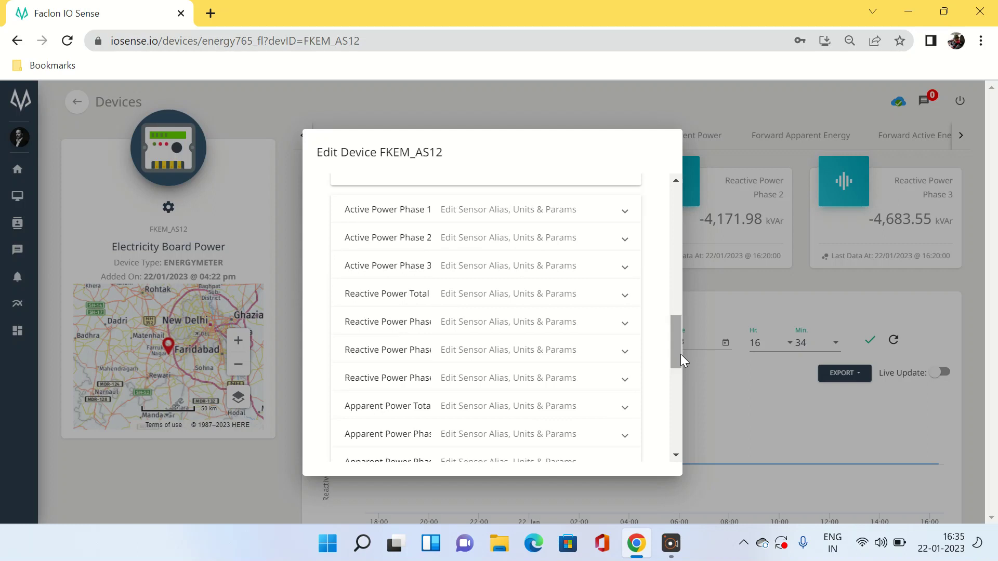
click(626, 219)
drag(677, 324, 676, 304)
click(360, 234)
key(BackSpace)
text(0.001)
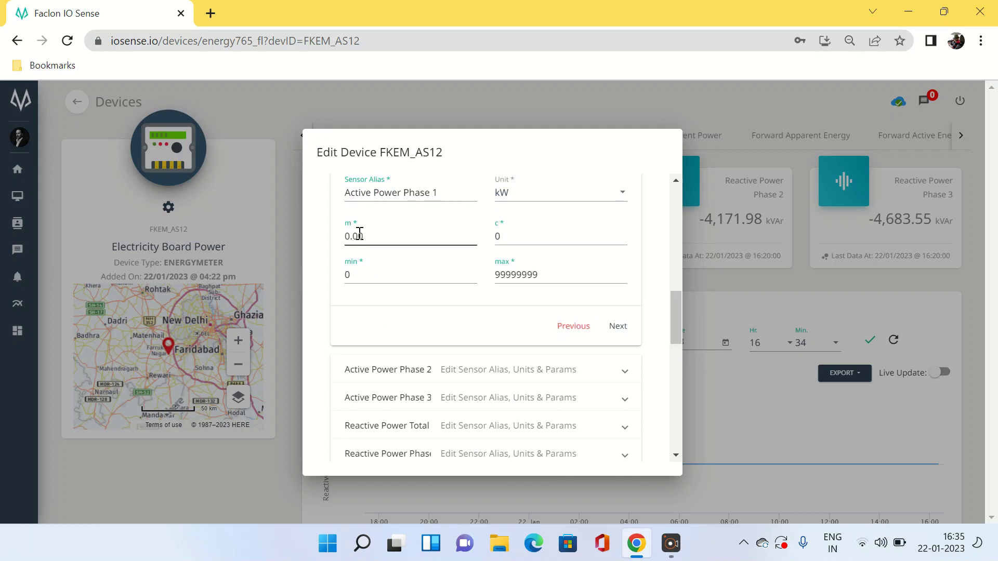
click(678, 327)
drag(677, 328, 676, 358)
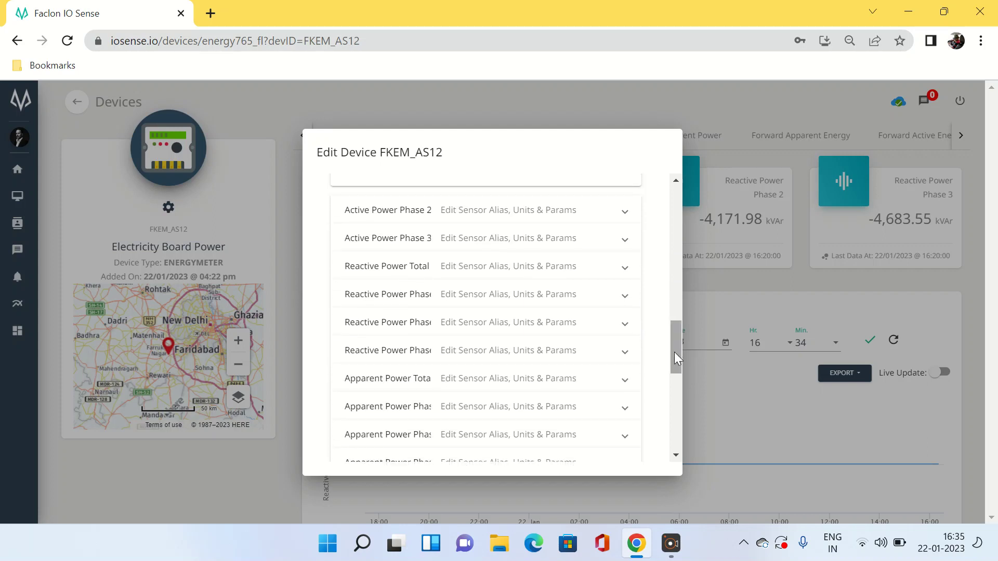
Set m to 0.001 for Active Power Phase 2 and Phase 3
click(624, 214)
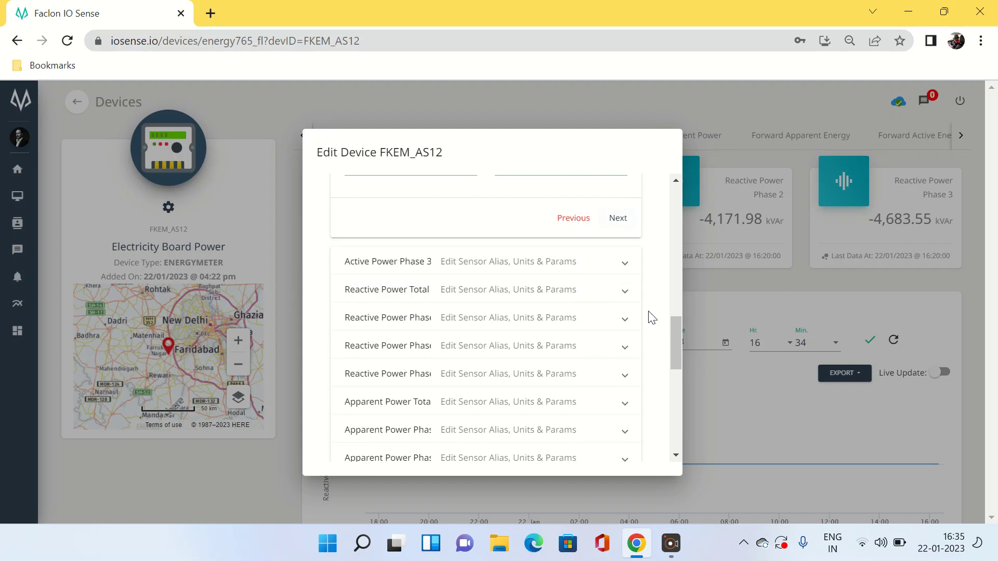
drag(673, 340, 675, 316)
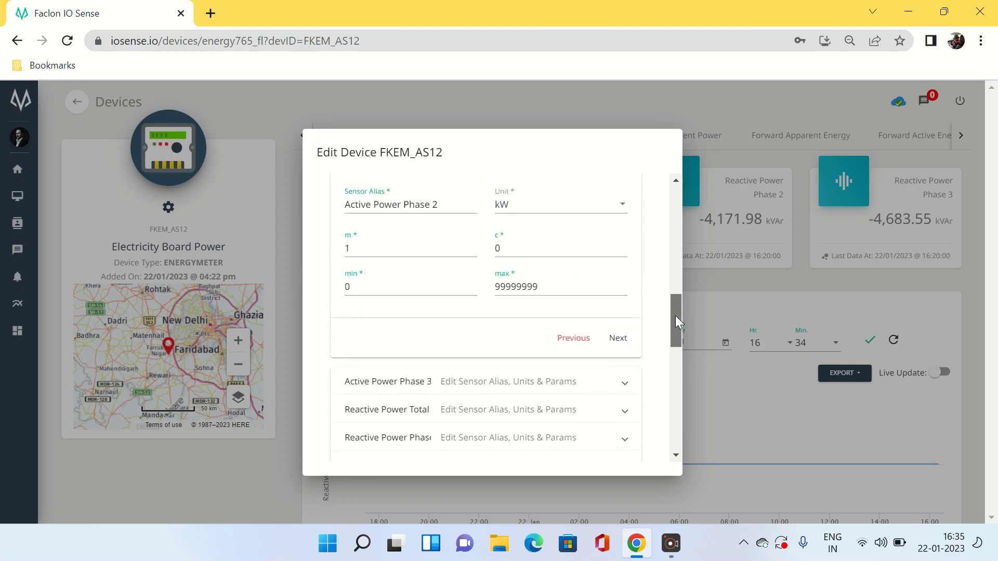
click(364, 250)
key(BackSpace)
text(0.001)
click(626, 387)
click(626, 387)
click(381, 282)
key(BackSpace)
text(0.0)
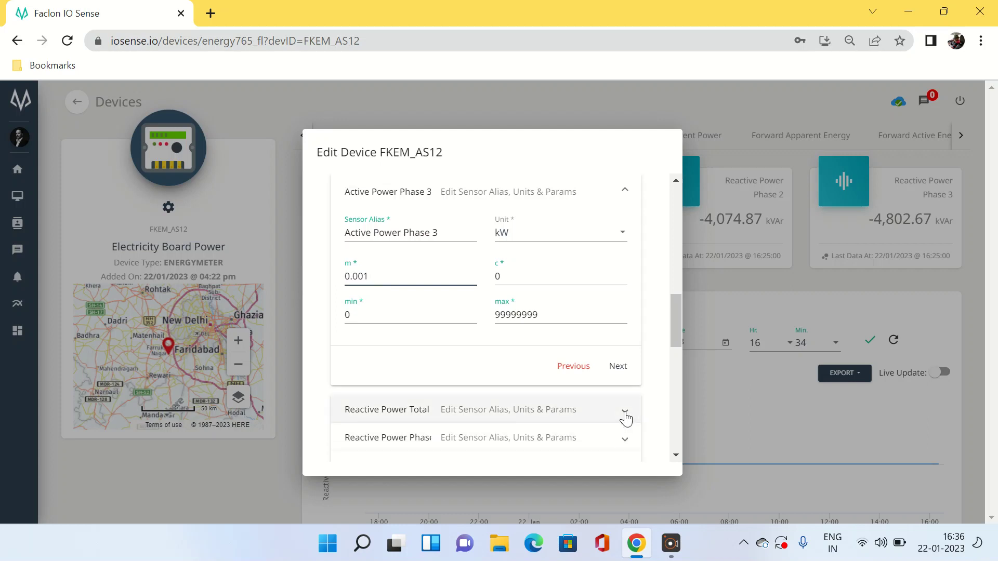
Set m to 0.001 for Reactive Power Total and Reactive Power Phase 1
click(627, 415)
click(384, 305)
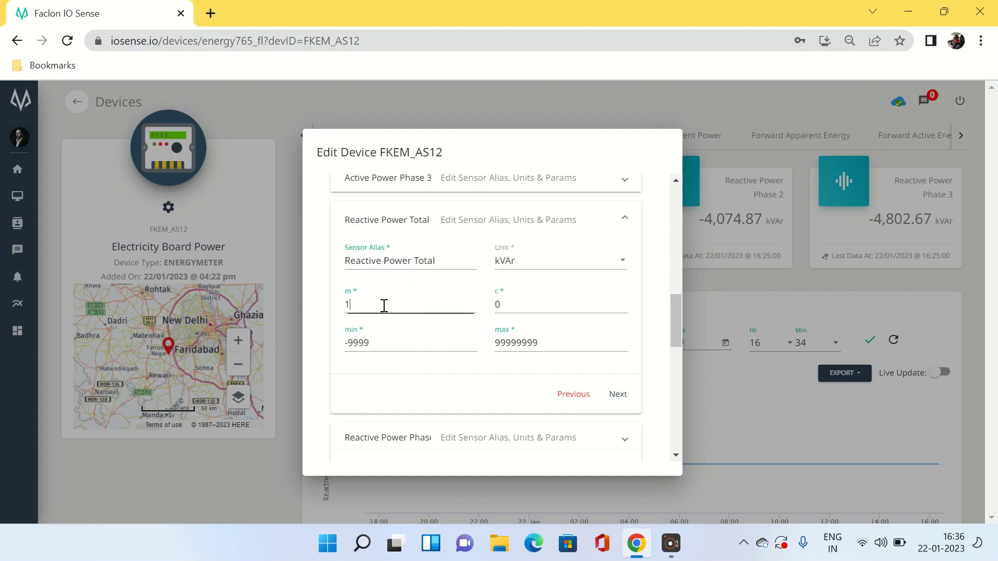
key(BackSpace)
text(0)
drag(678, 322, 680, 345)
click(625, 307)
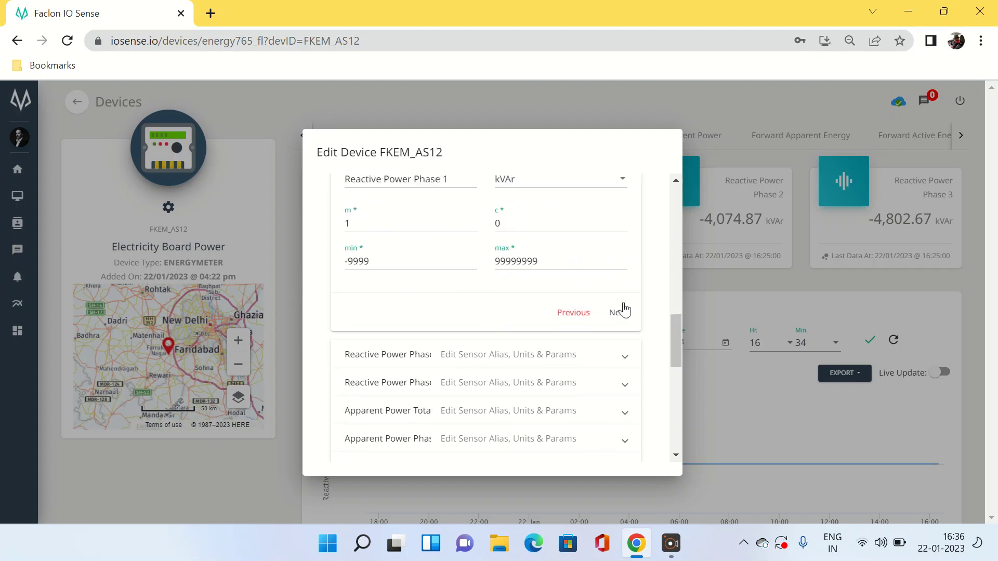
click(385, 221)
key(BackSpace)
text(0.)
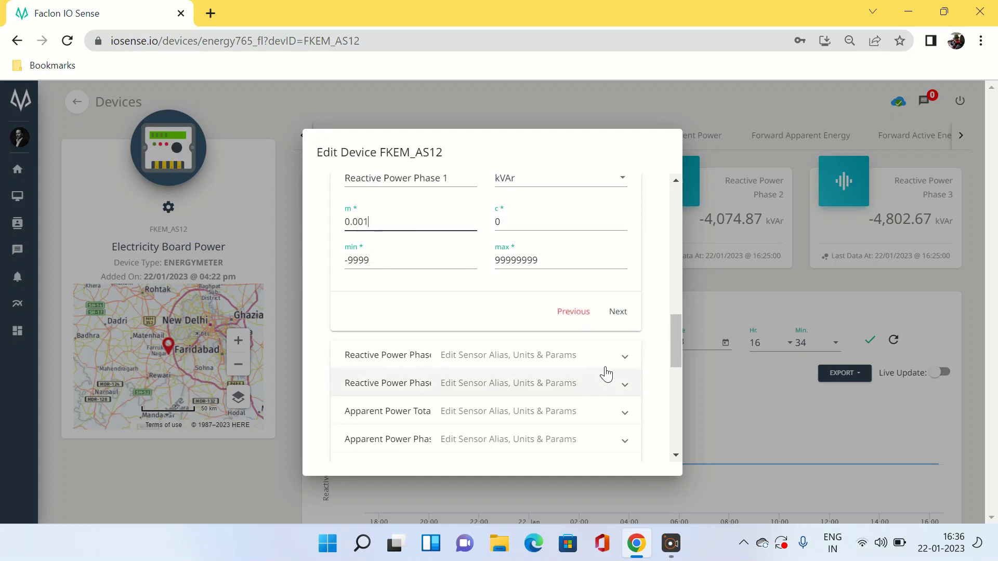
Set m to 0.001 for Reactive Power Phase 2 and Phase 3
click(624, 357)
click(384, 274)
key(BackSpace)
text(0.00)
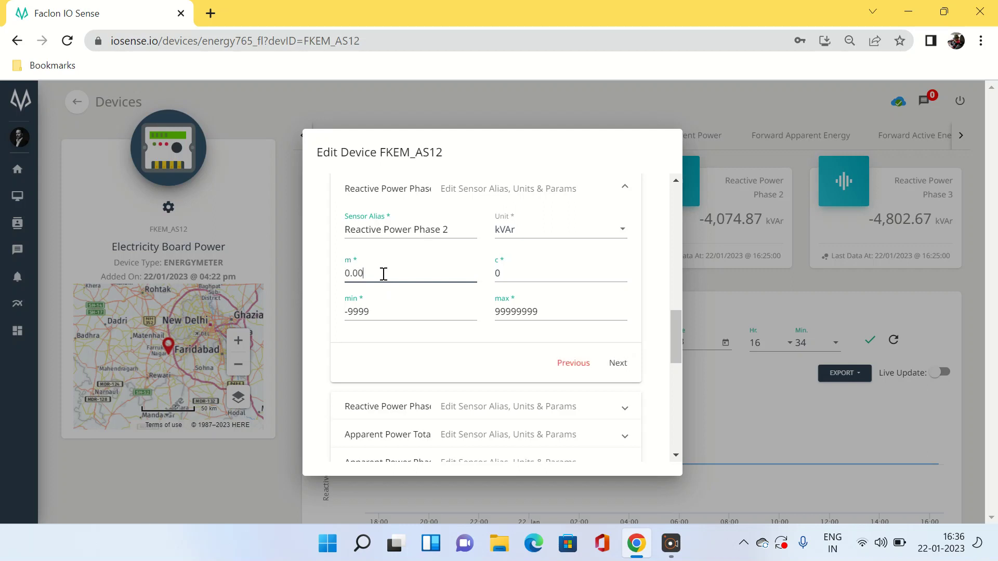
text(1)
click(627, 413)
click(367, 297)
key(BackSpace)
text(0.0)
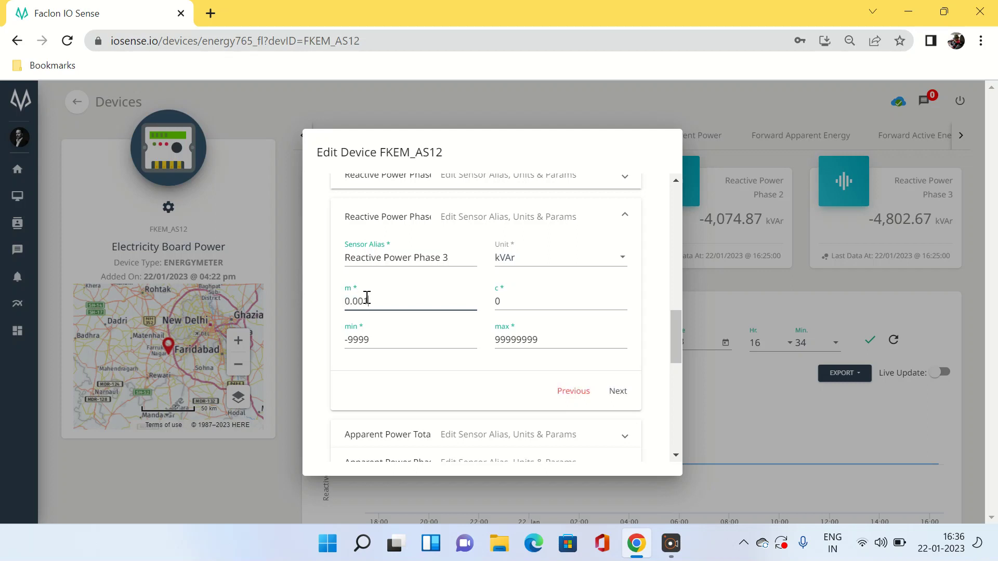
text(01)
drag(675, 331, 677, 354)
Set m to 0.001 for Apparent Power Total and Apparent Power Phase 1
click(626, 323)
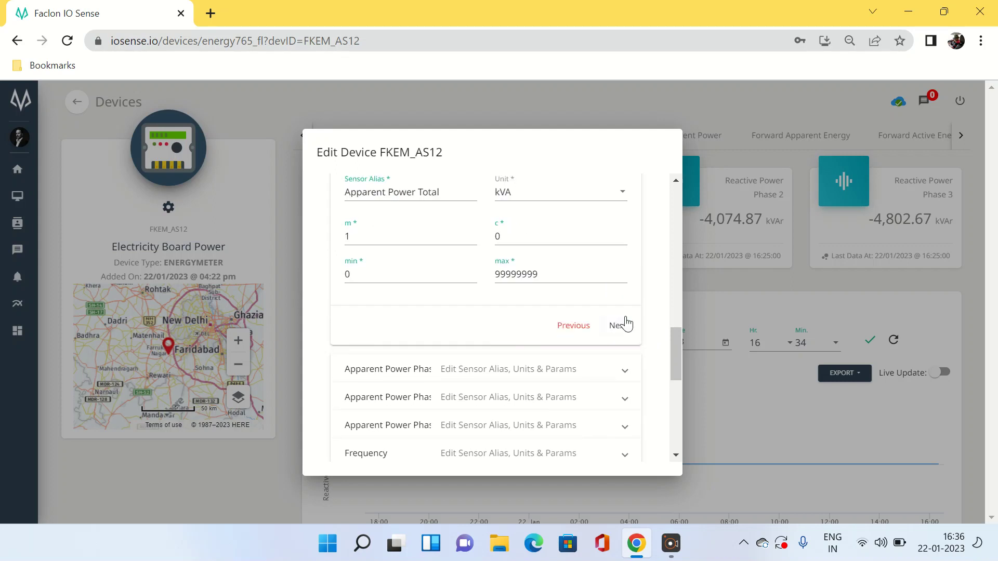
click(359, 233)
key(BackSpace)
text(0.0)
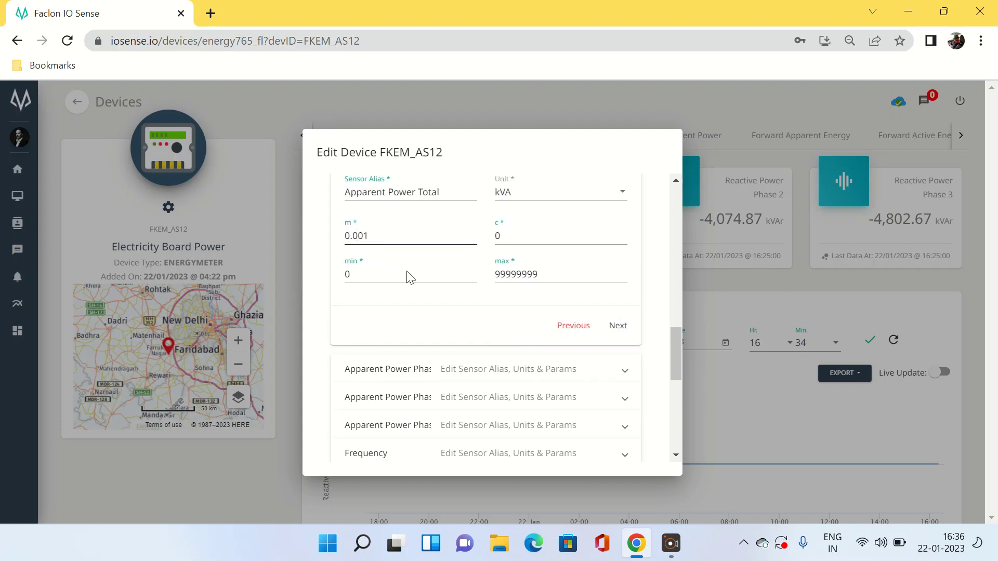
click(626, 378)
click(370, 283)
key(BackSpace)
text(0.001)
drag(679, 359, 672, 371)
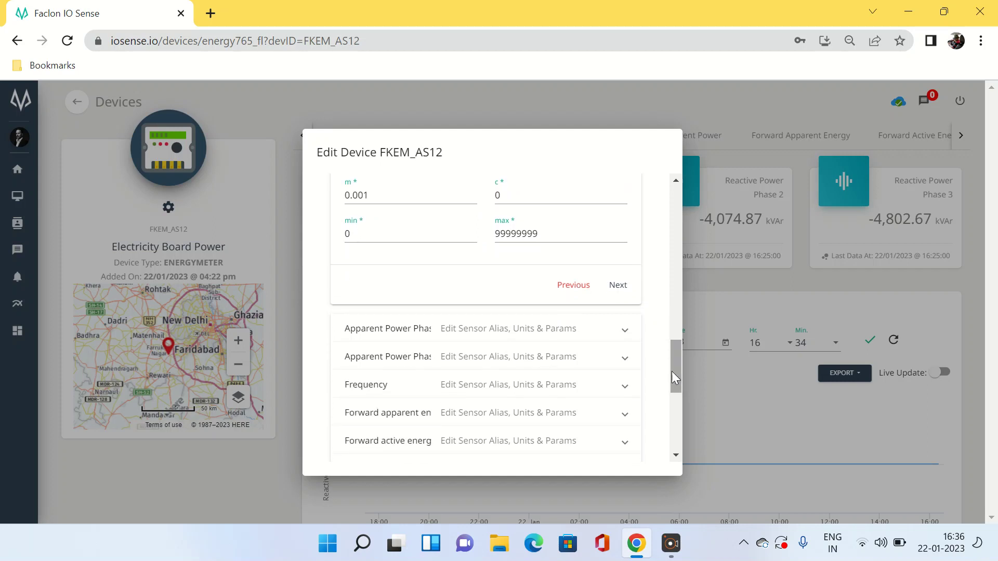
Set m to 0.001 for Apparent Power Phase 2 and Phase 3
click(625, 335)
click(374, 247)
text(0.001)
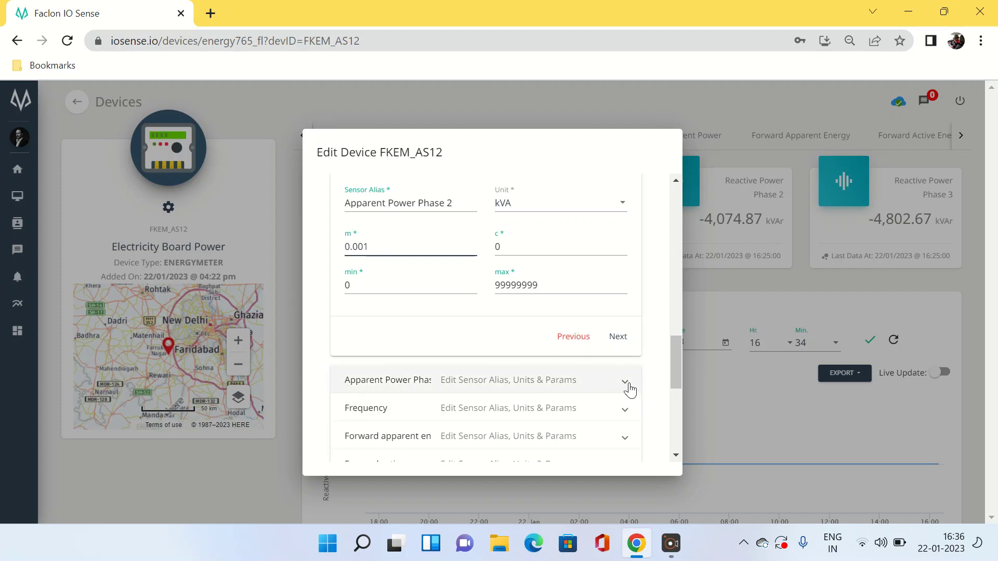
click(627, 384)
click(369, 276)
key(BackSpace)
text(0.001)
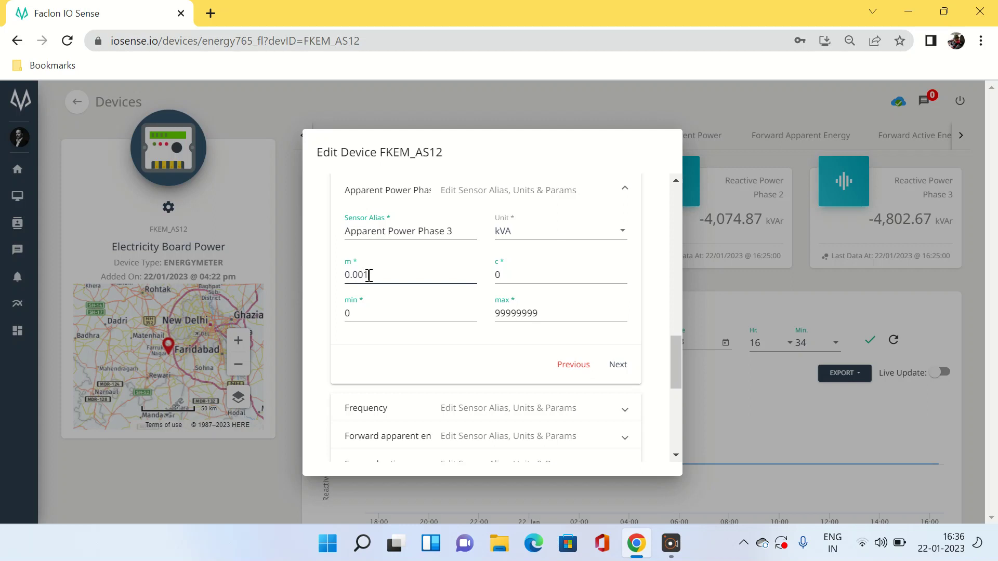
drag(676, 363, 678, 388)
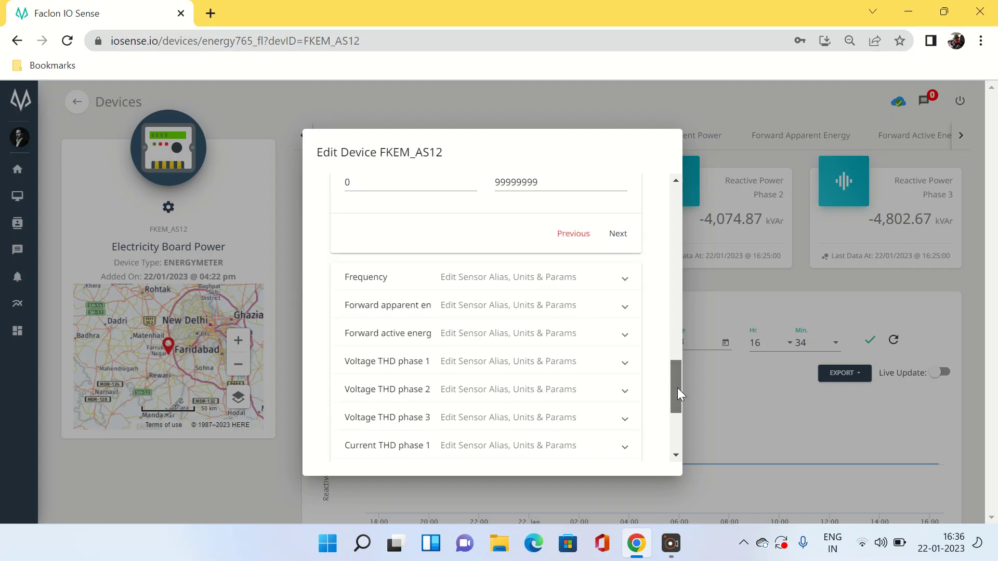
Set m to 0.001 for the Forward apparent energy and Forward active energy sensors
click(626, 311)
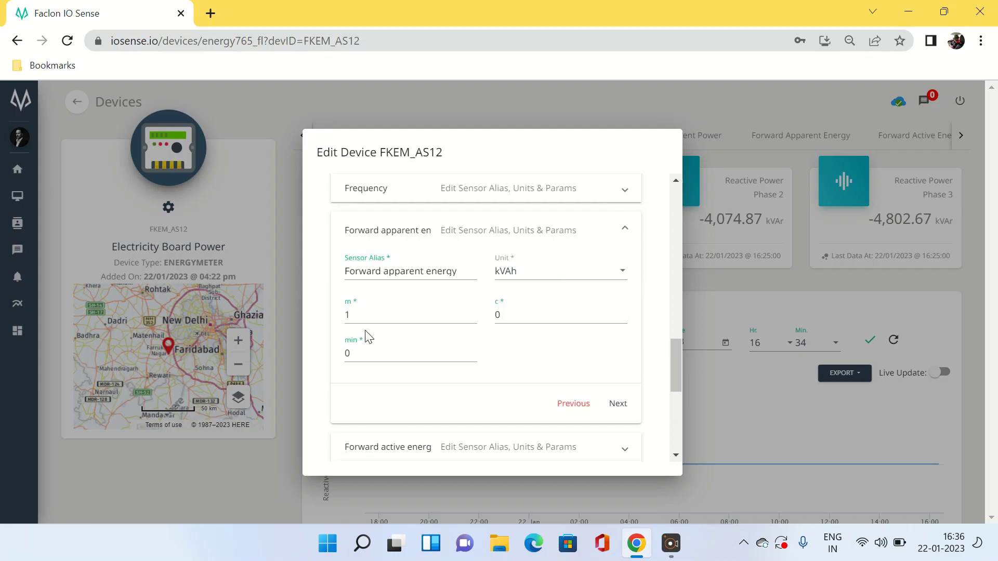
click(366, 317)
key(BackSpace)
text(0)
drag(676, 366, 679, 397)
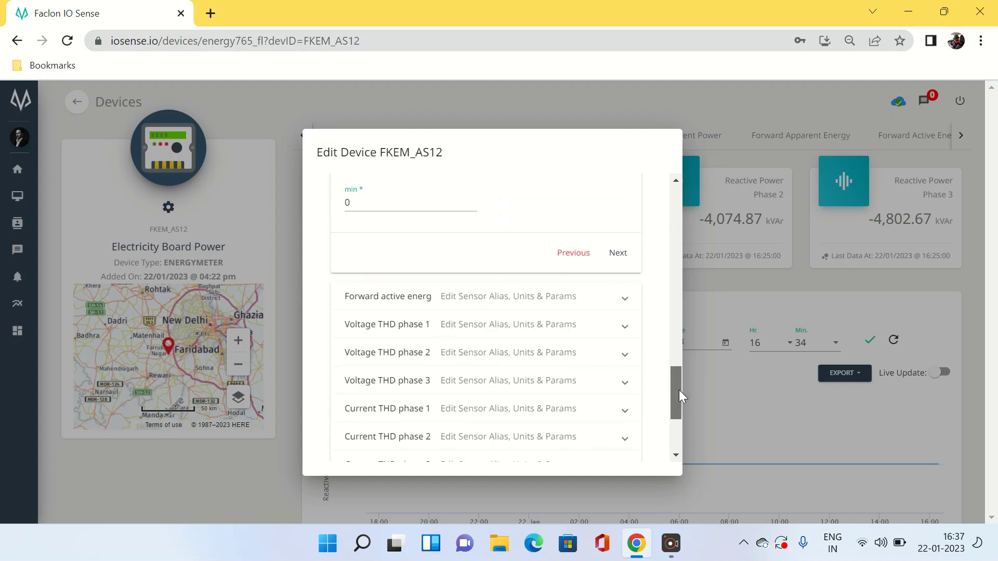
click(628, 296)
click(384, 199)
key(BackSpace)
text(0.001)
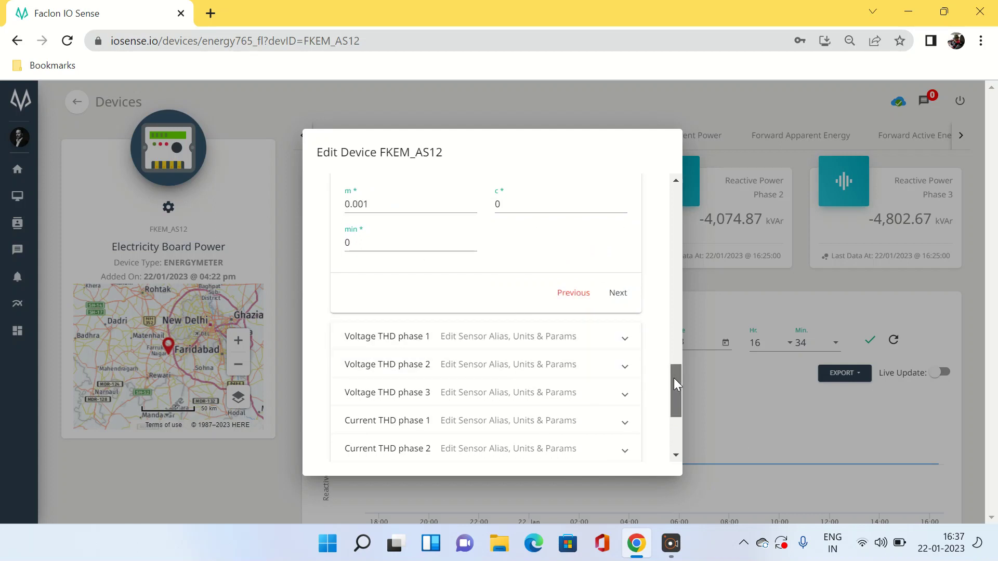
drag(674, 379, 689, 433)
Save the updated device settings and view the line-to-neutral and line-to-line voltage readings
click(626, 429)
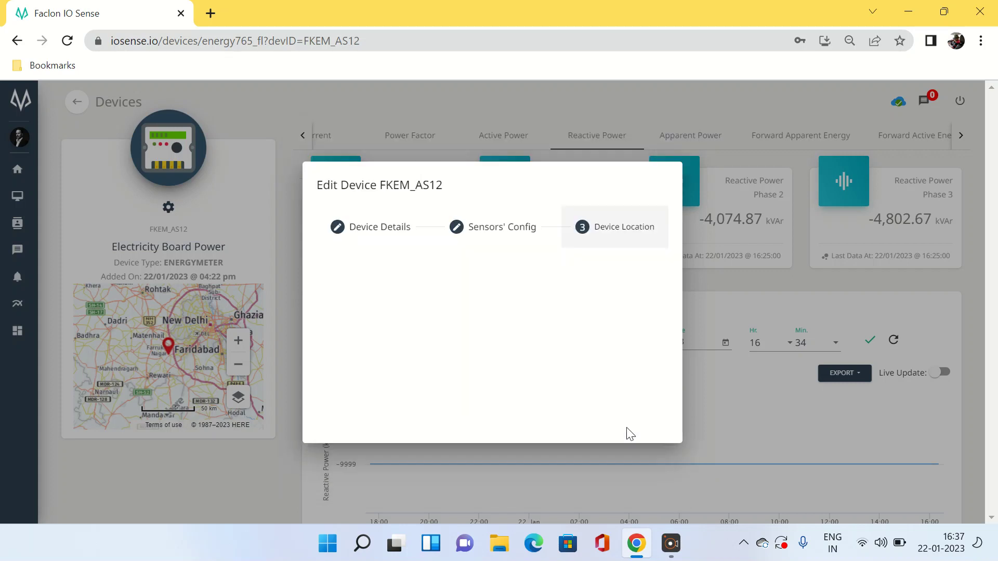
click(627, 414)
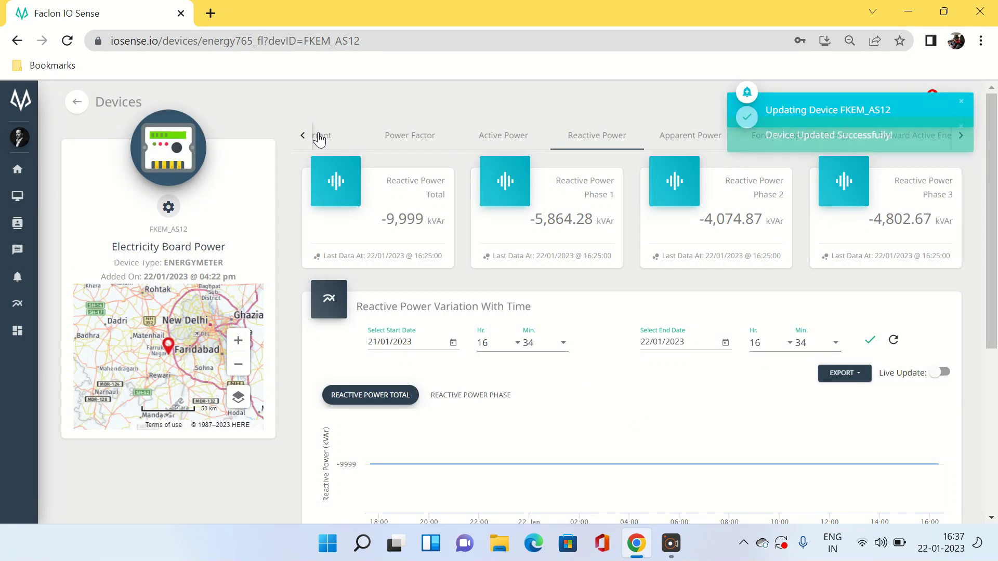
click(319, 140)
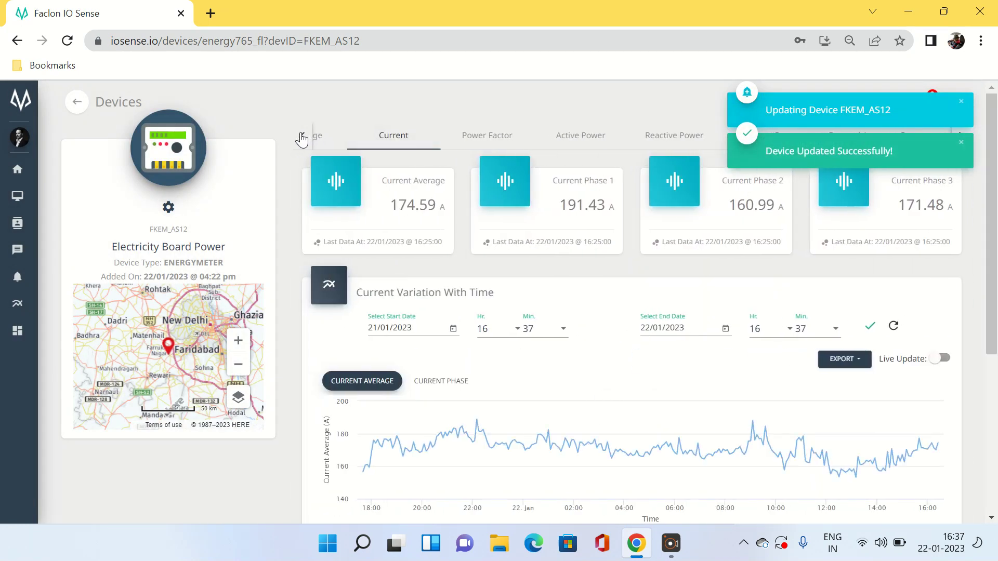
click(301, 136)
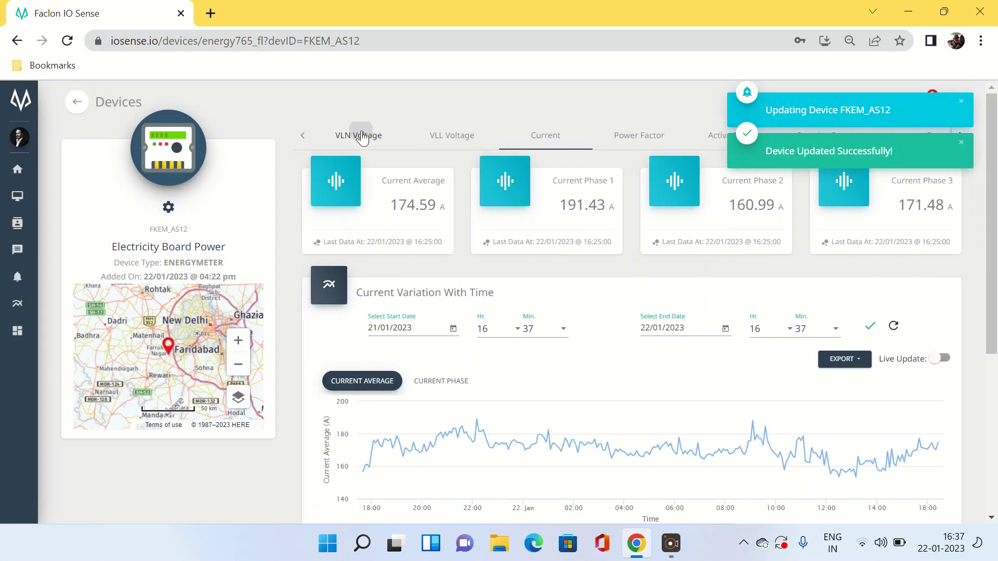
click(362, 136)
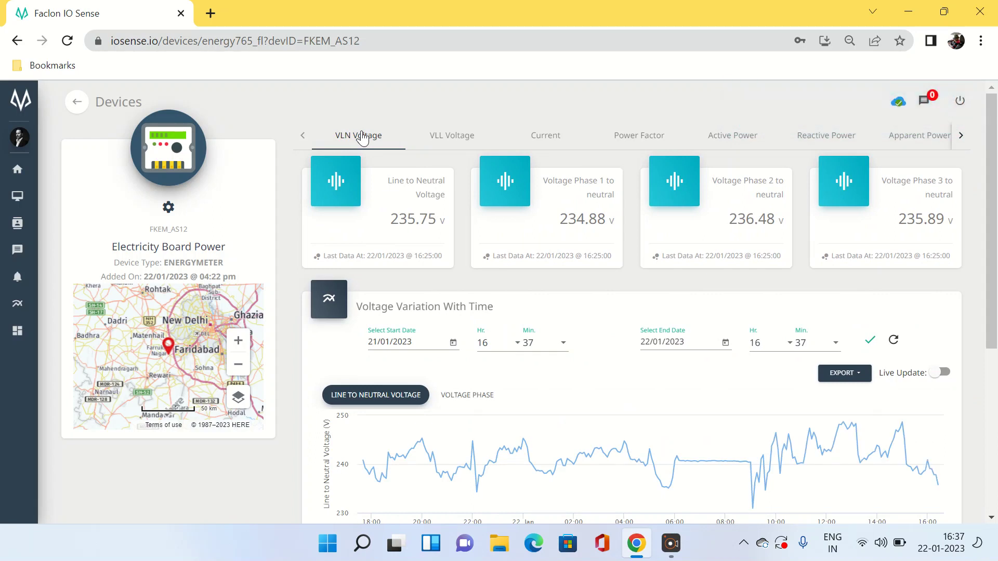
click(457, 139)
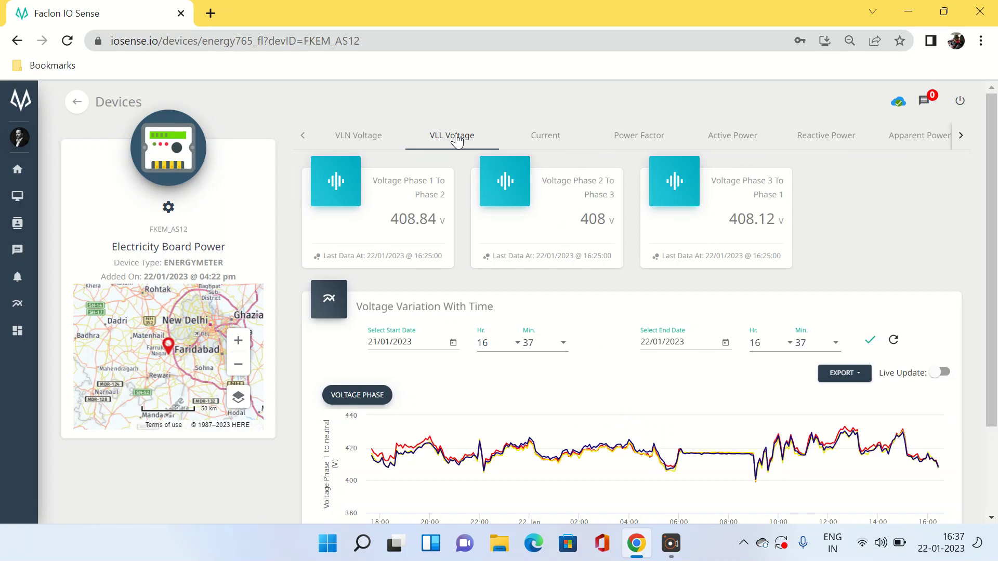
Review the current, power factor, power and energy readings, then return to the Devices list
click(557, 135)
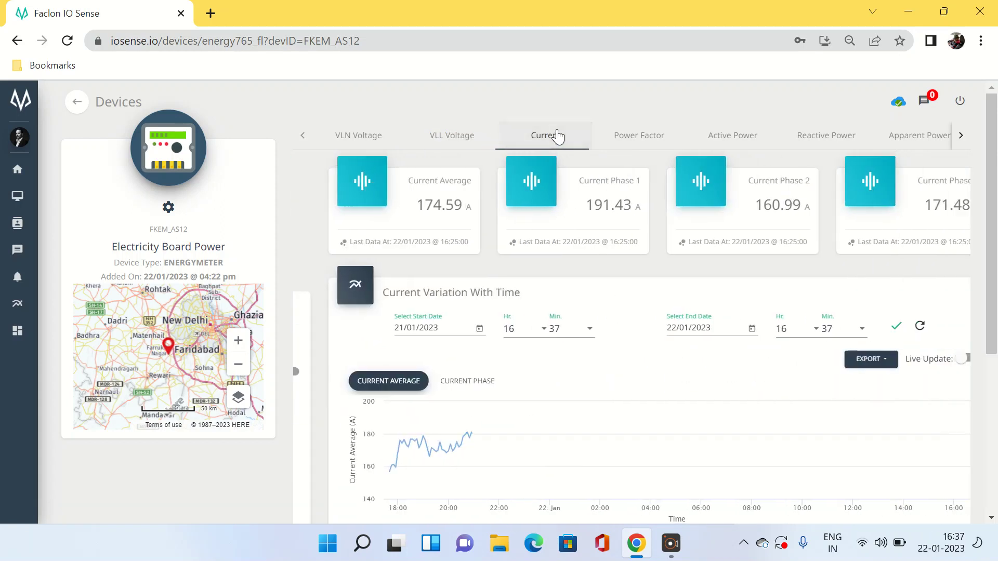
click(649, 142)
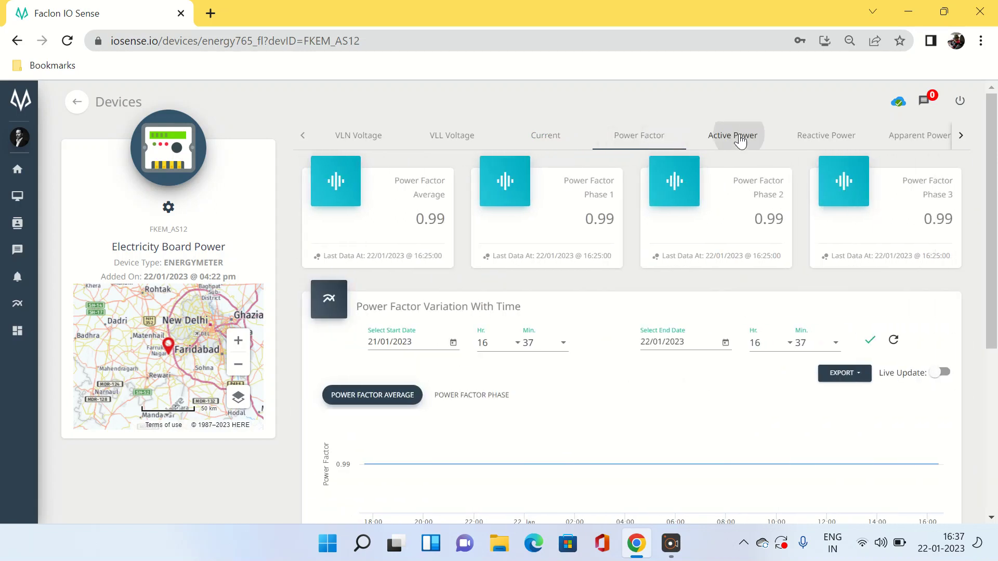
click(741, 141)
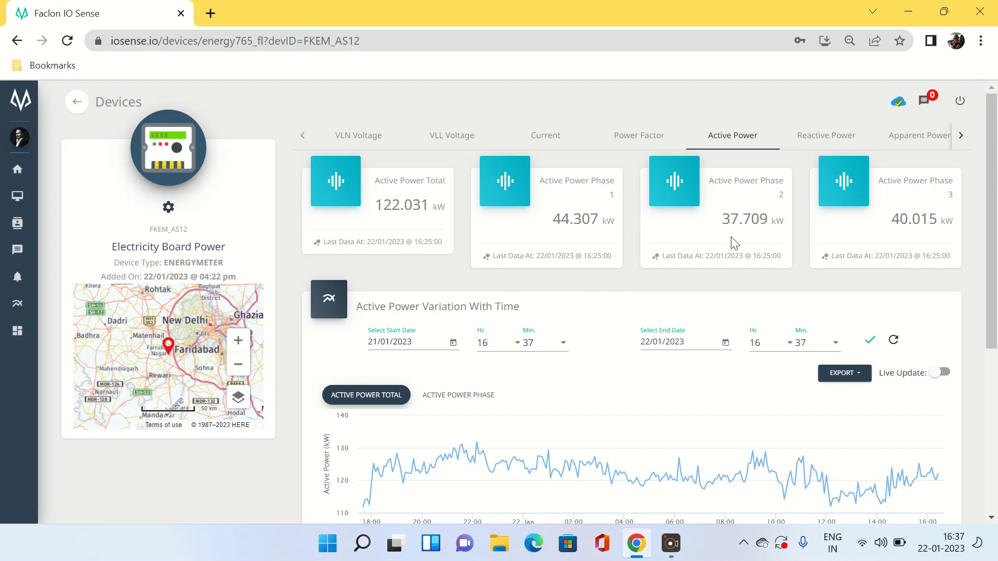
click(832, 143)
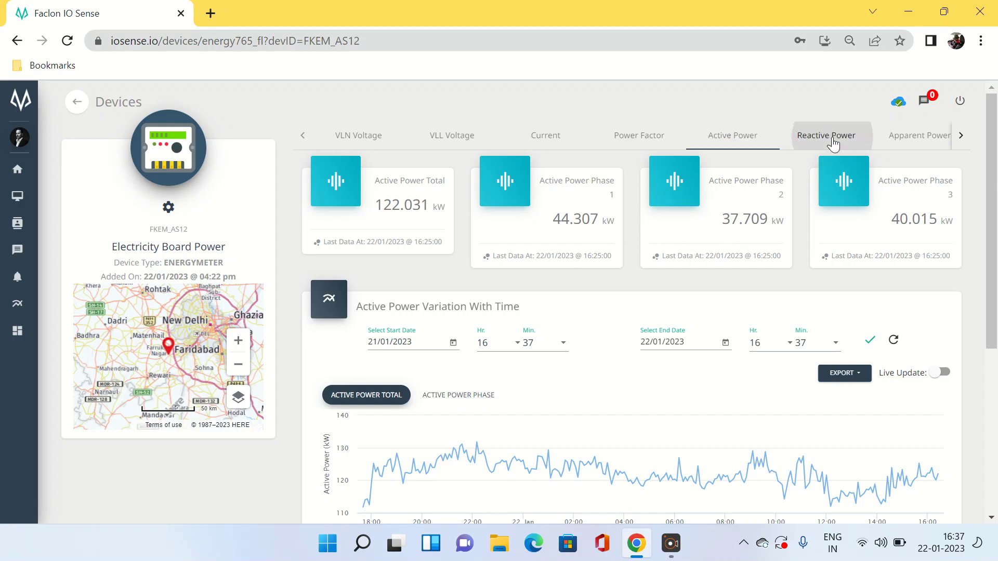
click(921, 139)
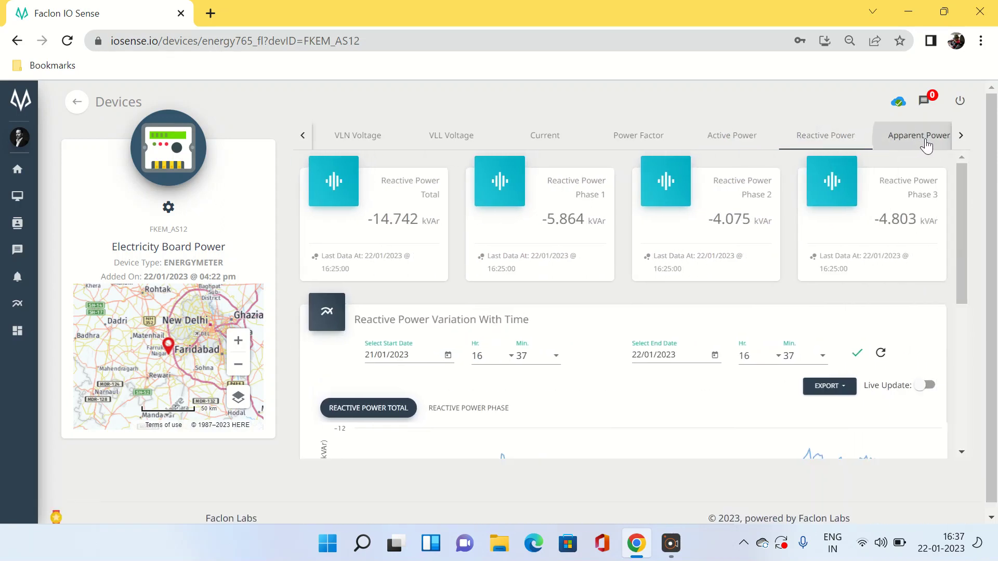
click(960, 136)
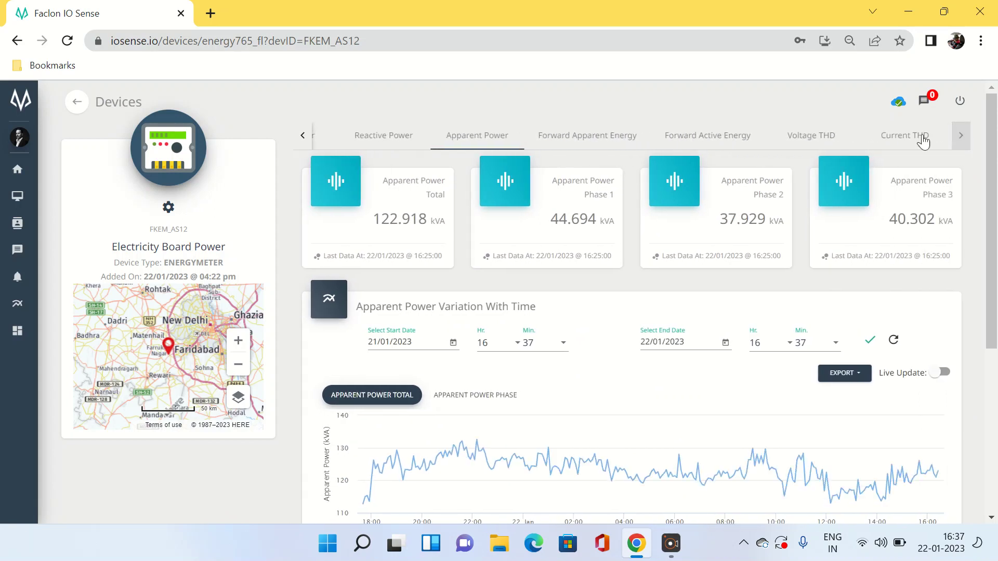
click(608, 136)
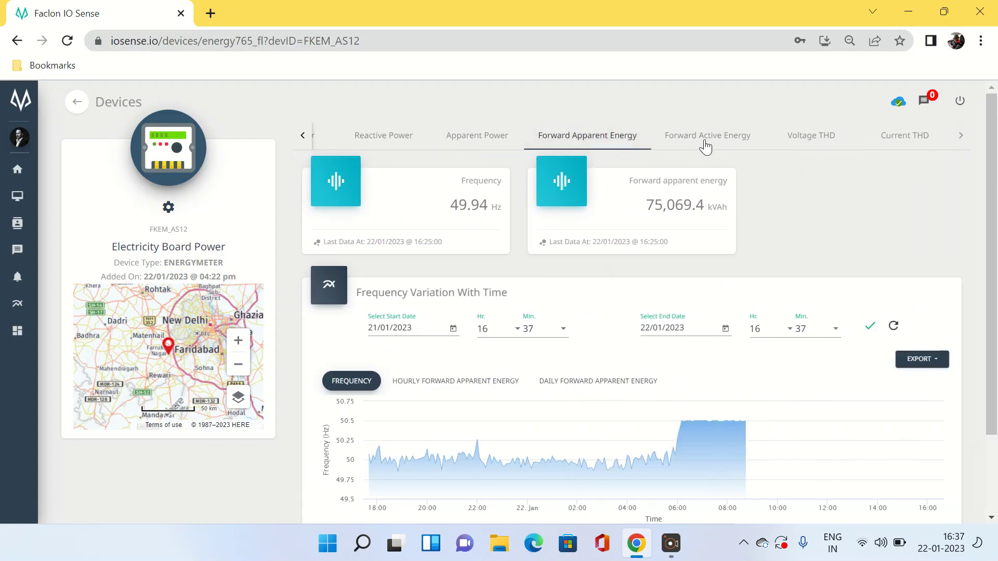
click(714, 150)
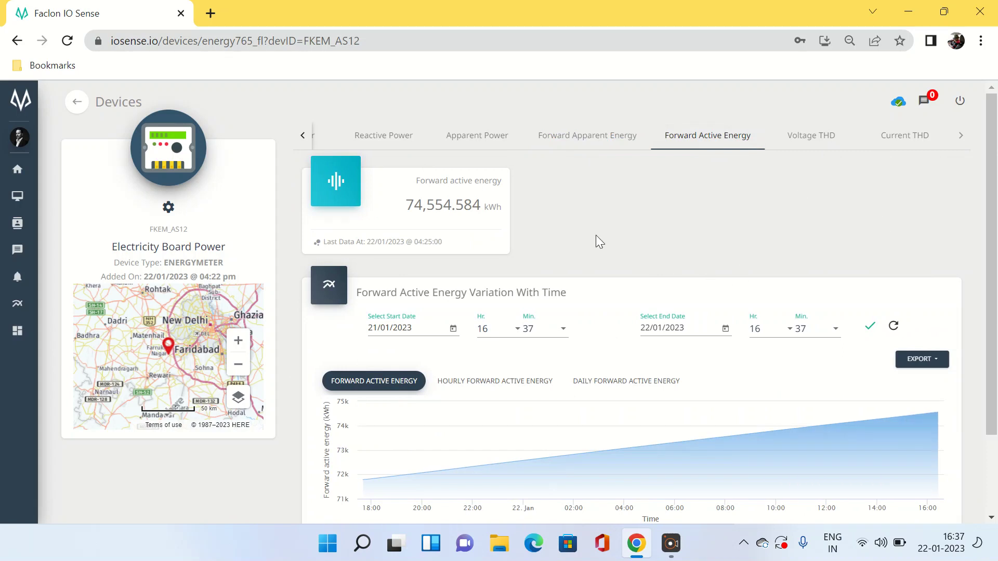
click(558, 137)
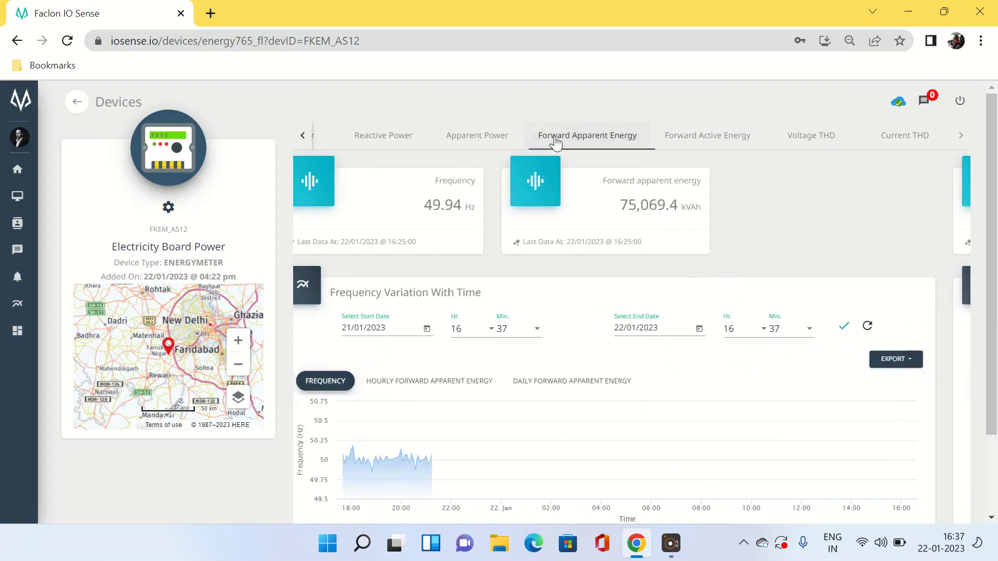
scroll(990, 232, down, 2)
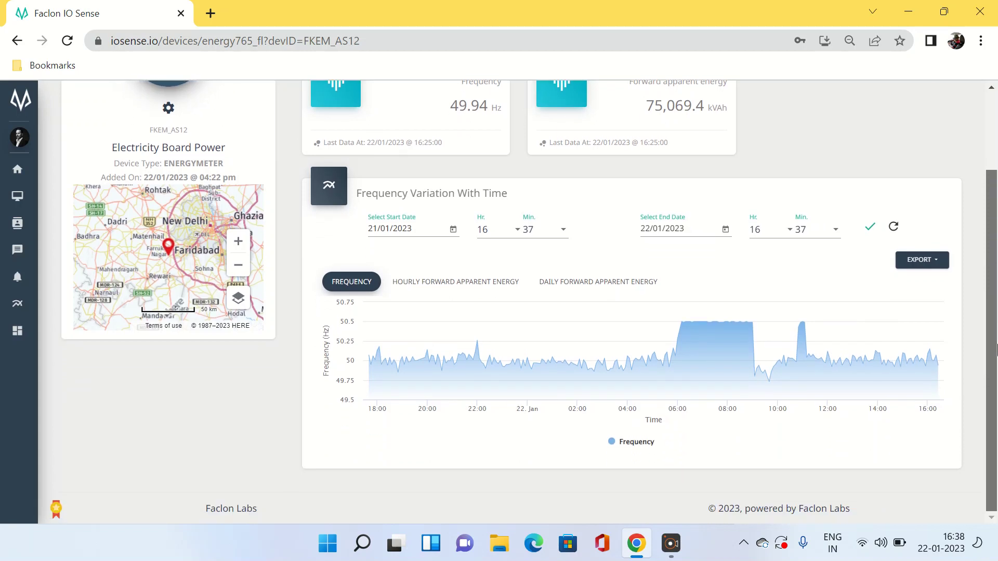
scroll(990, 233, up, 2)
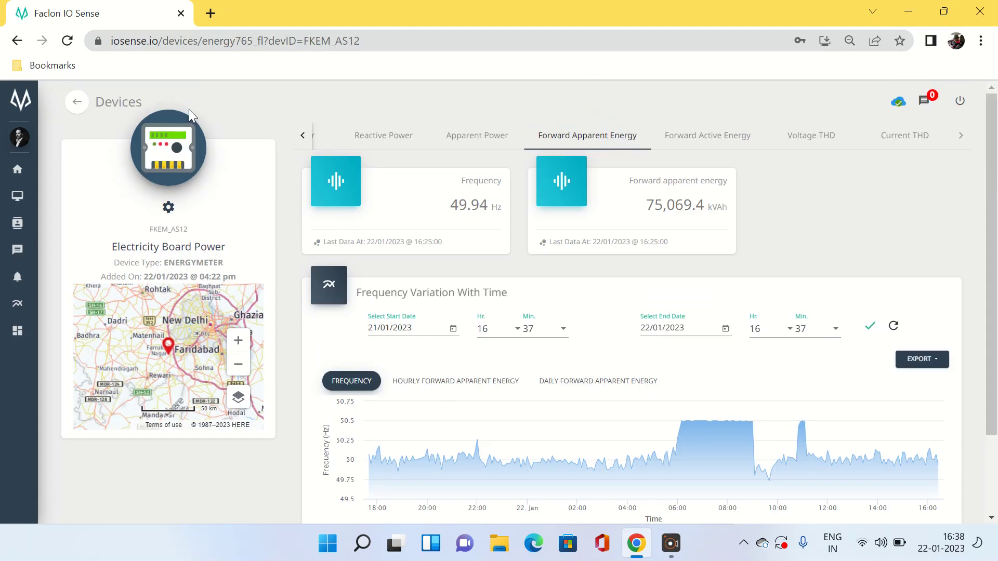
click(76, 106)
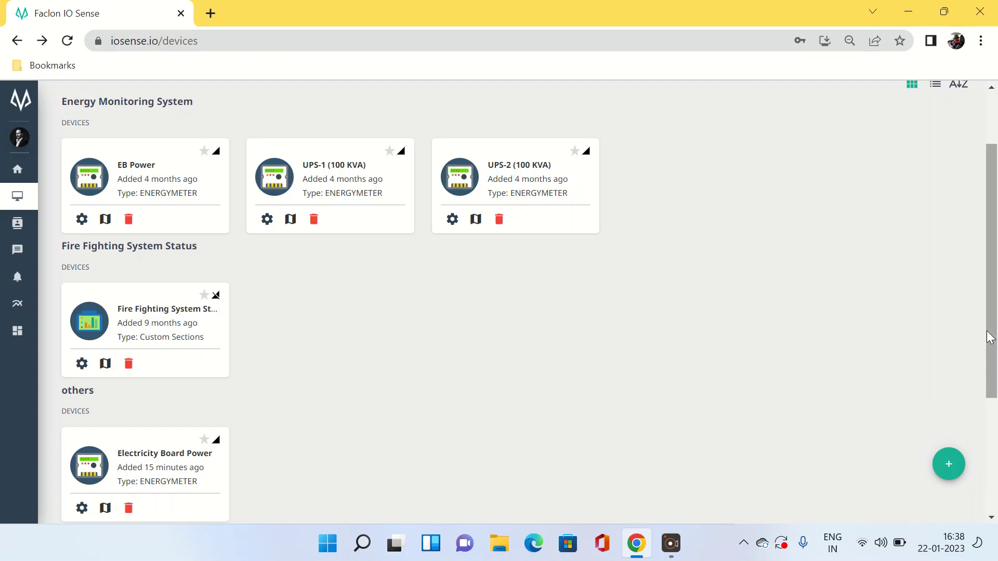
Fill in a first Add Device form for DG Power and submit it
drag(988, 338, 997, 395)
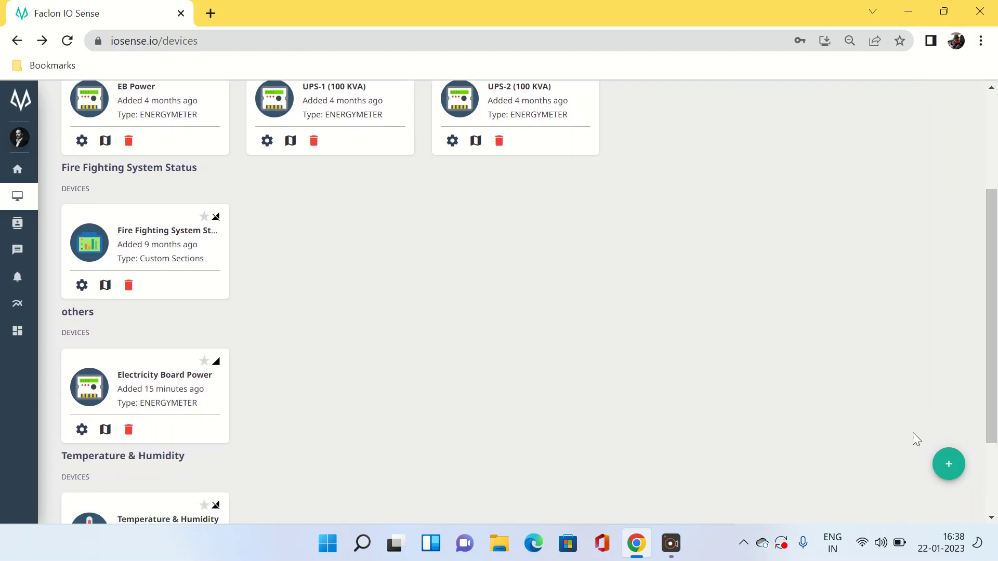
click(952, 474)
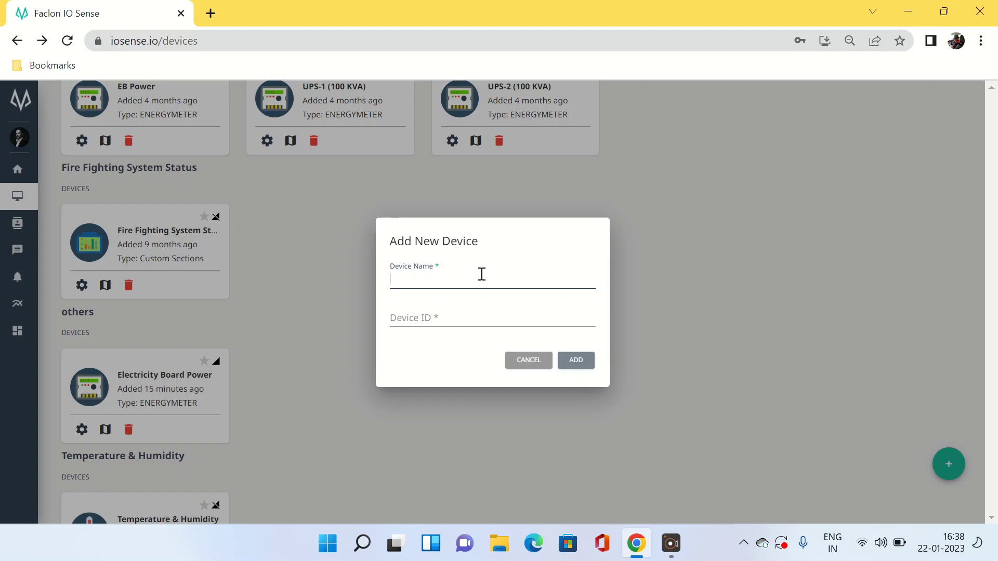
text(DG Power)
click(437, 315)
text(FKEM)
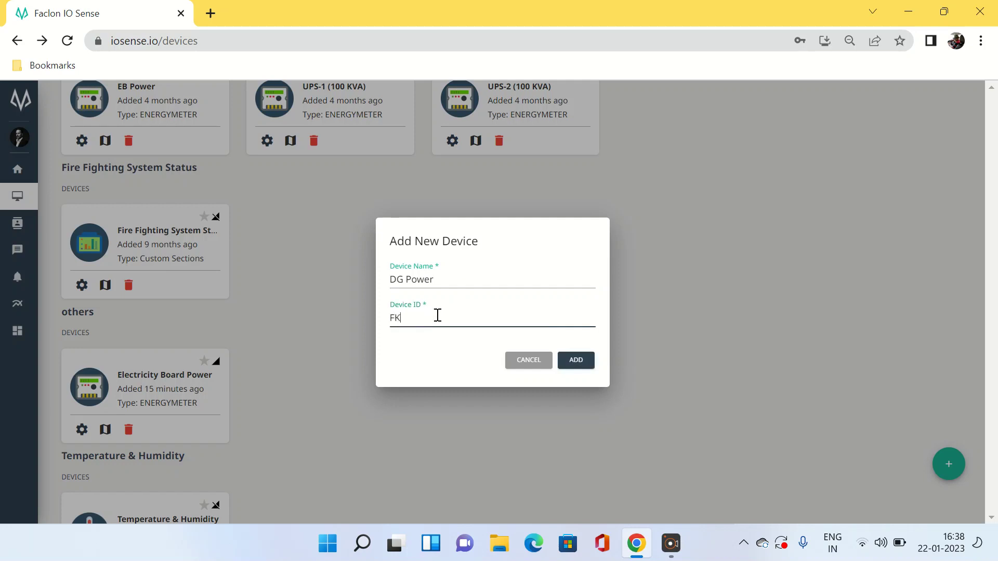
text(_A10)
click(575, 359)
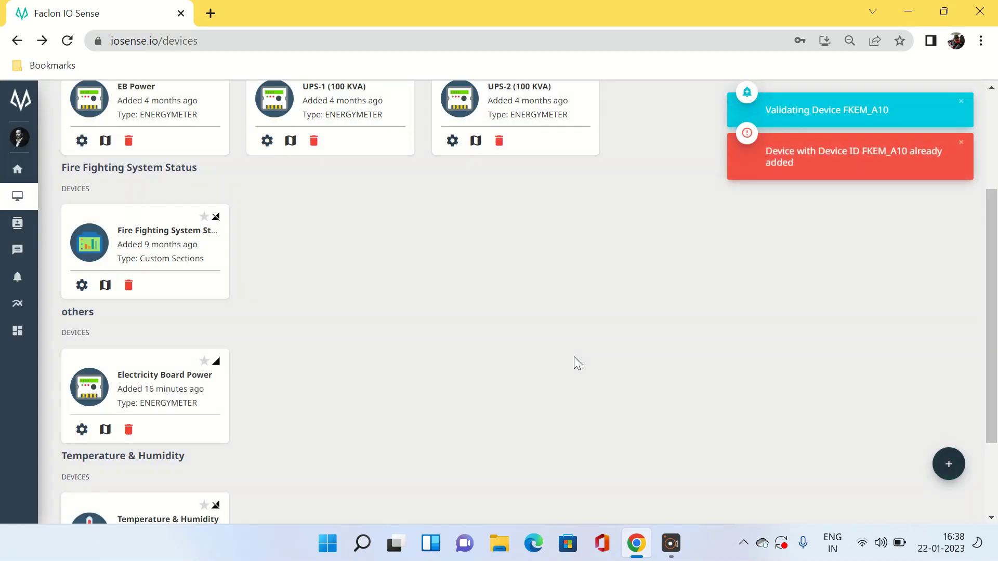
Re-enter device name DG Power with ID FKEM_A15 and submit it for validation
click(948, 471)
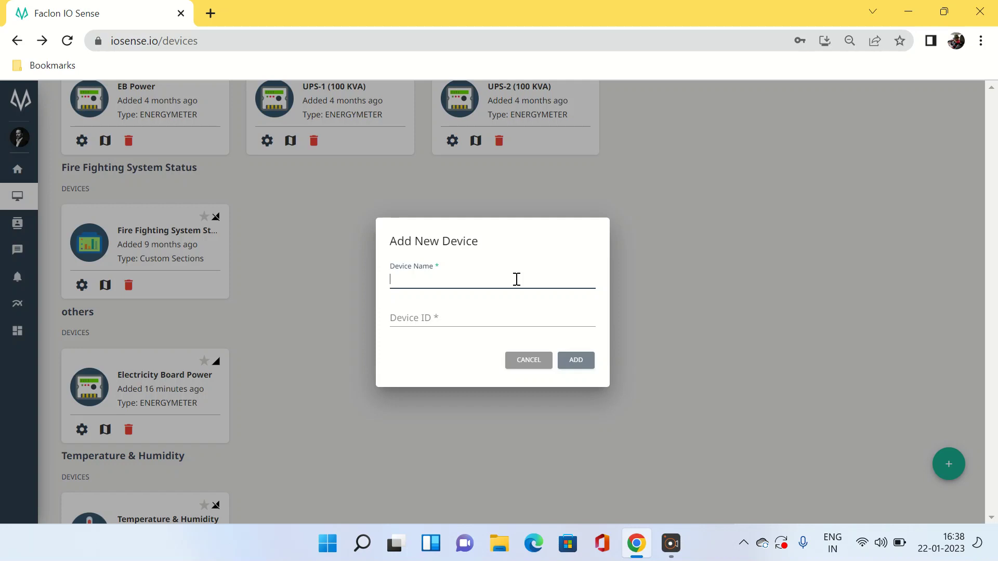
text(DG Power)
click(447, 320)
text(FK)
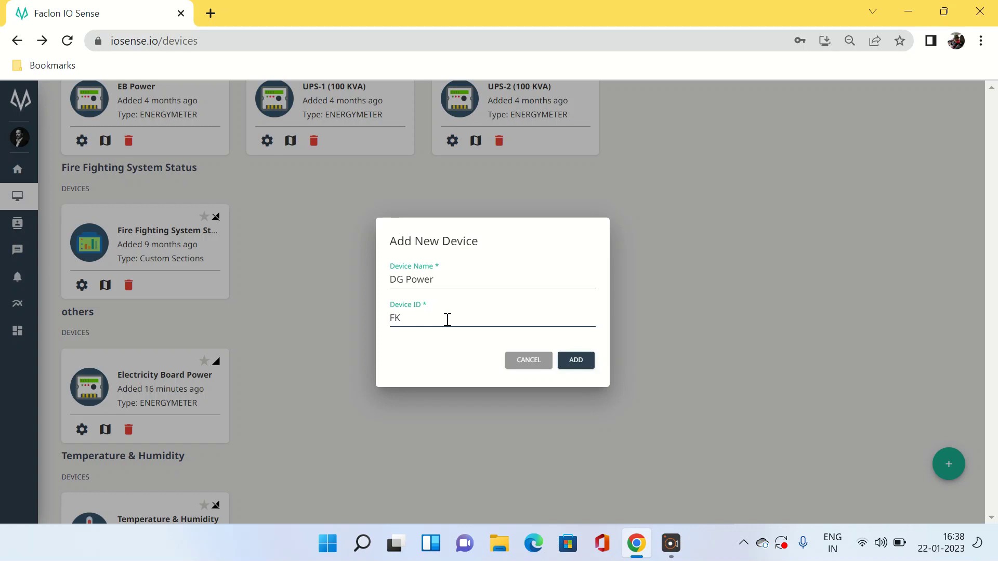
text(EM_A15)
click(575, 360)
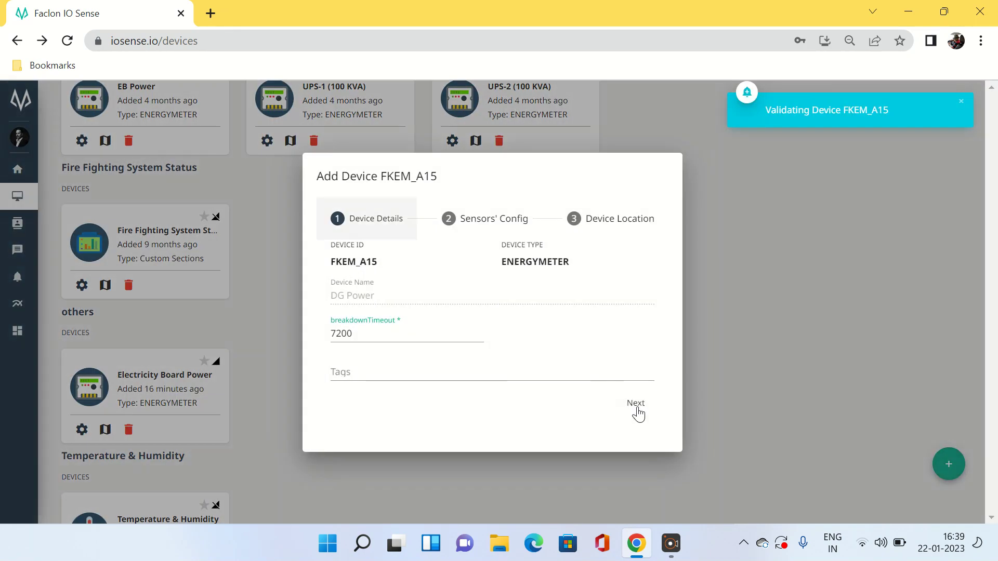
Advance past Device Details and Sensors' Config, then submit FKEM_A15 as the DG Power meter
click(637, 411)
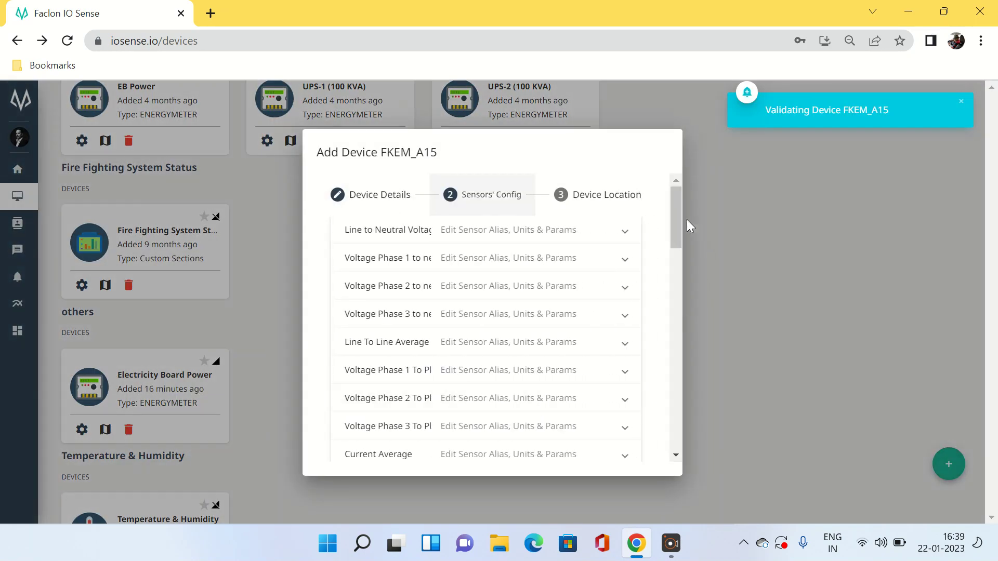
drag(676, 216, 644, 453)
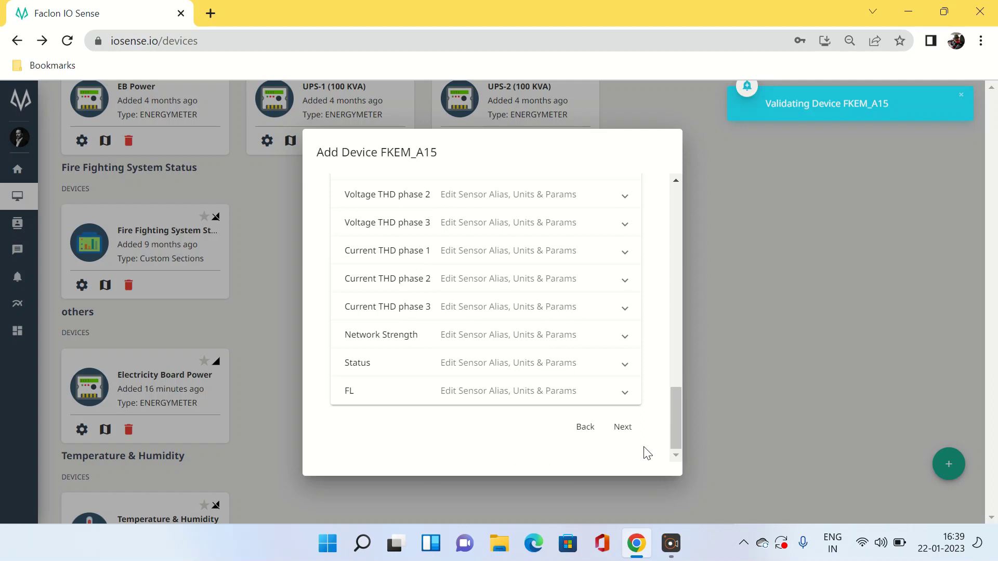
click(622, 429)
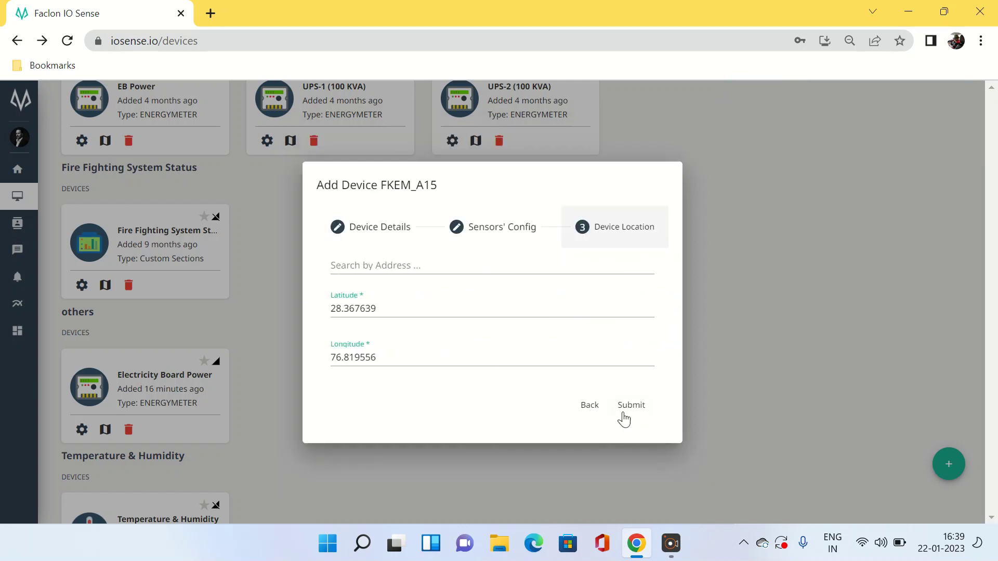
click(625, 410)
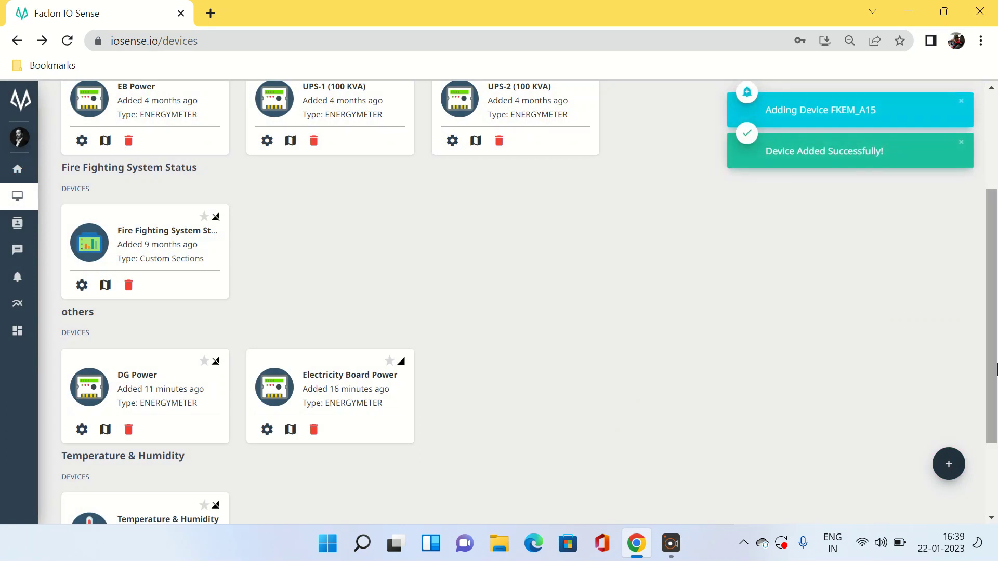
scroll(994, 333, down, 1)
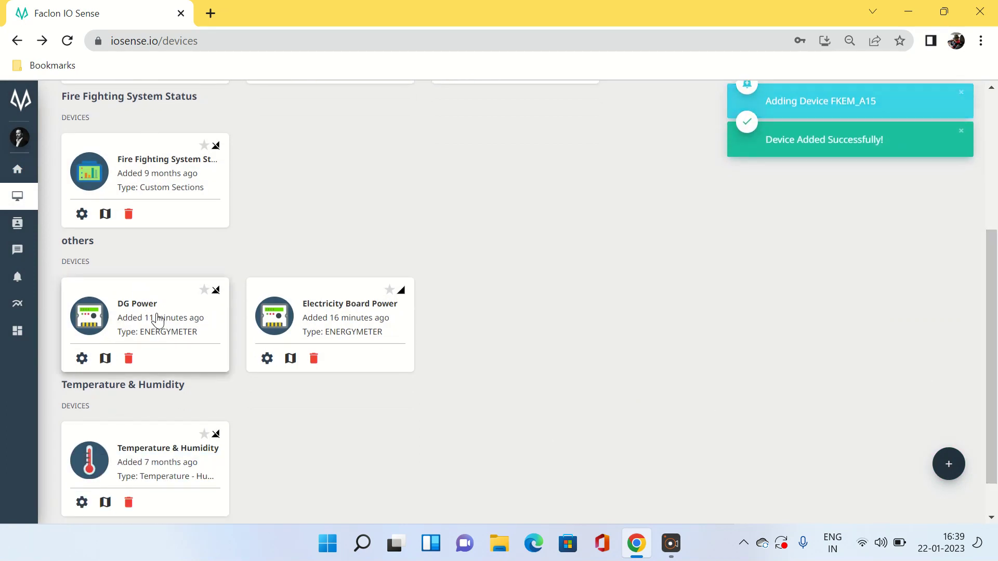
click(157, 318)
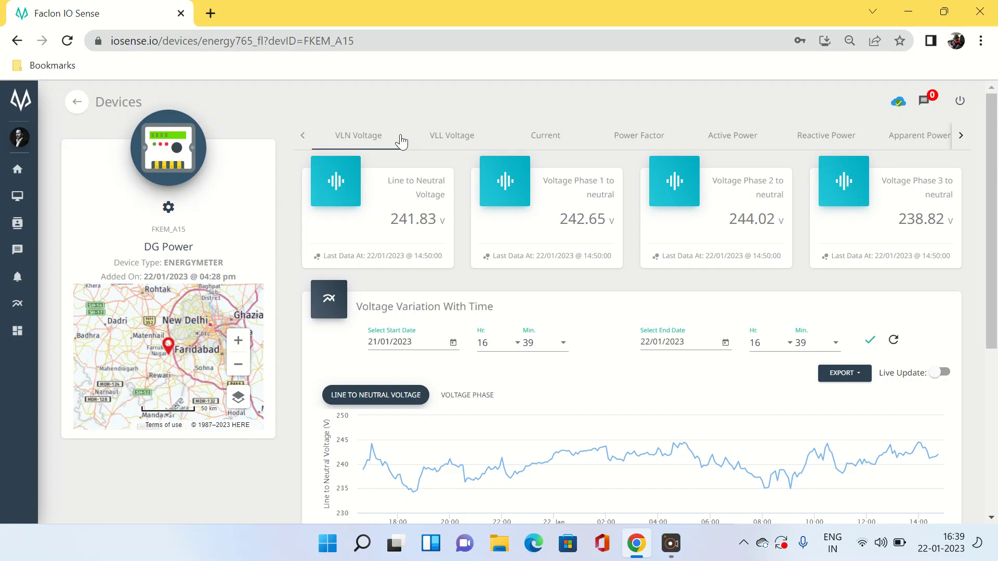
click(441, 138)
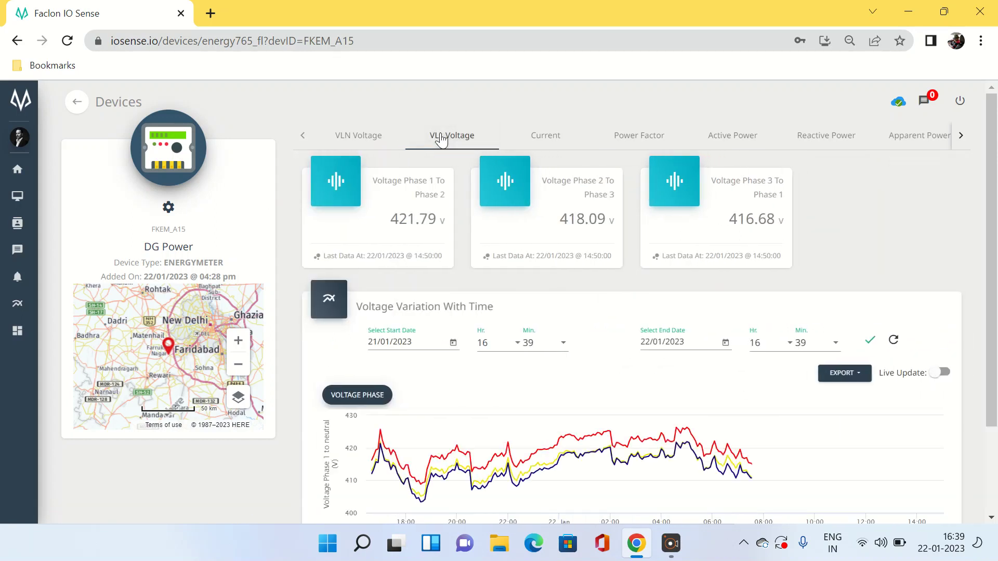
click(553, 145)
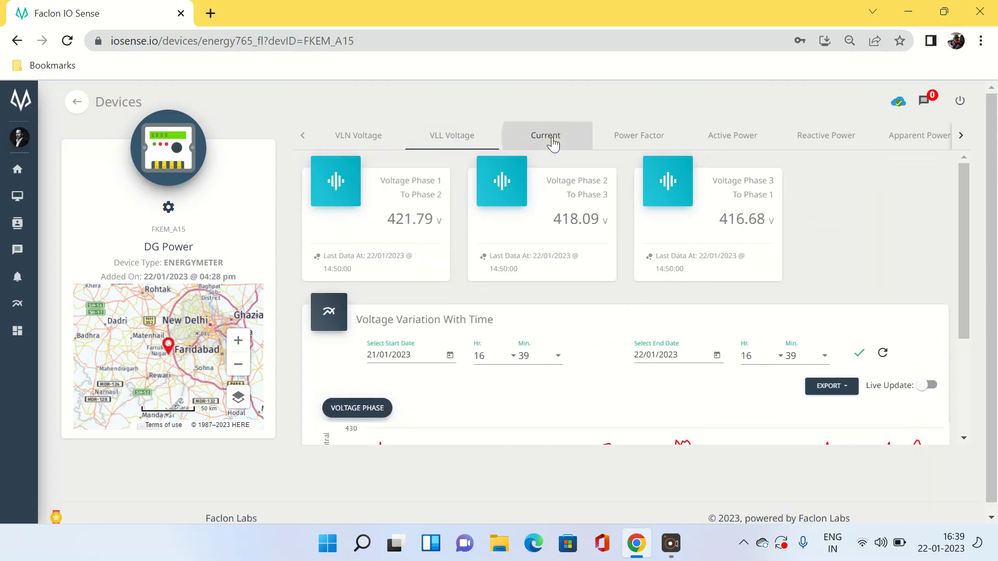
click(735, 142)
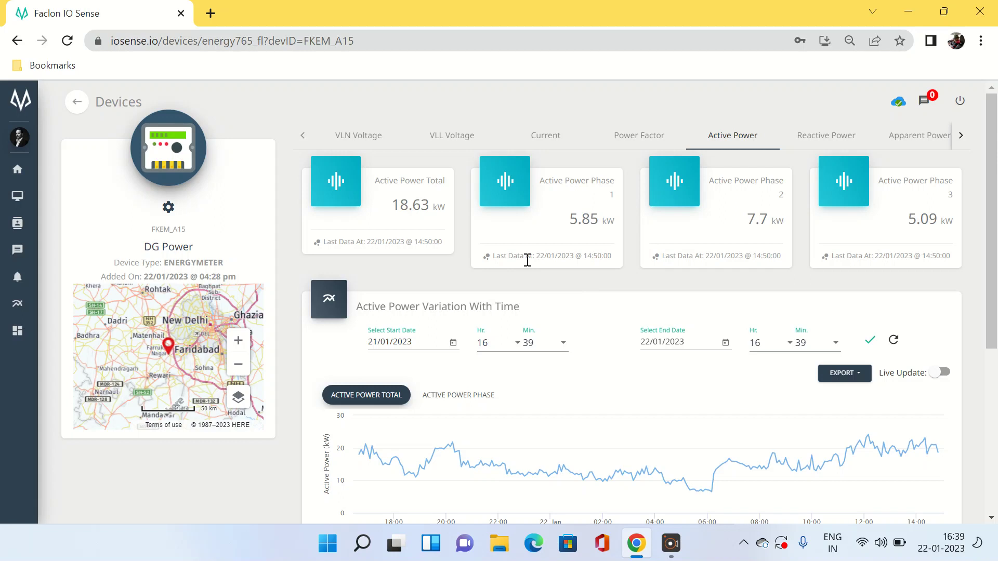
click(834, 141)
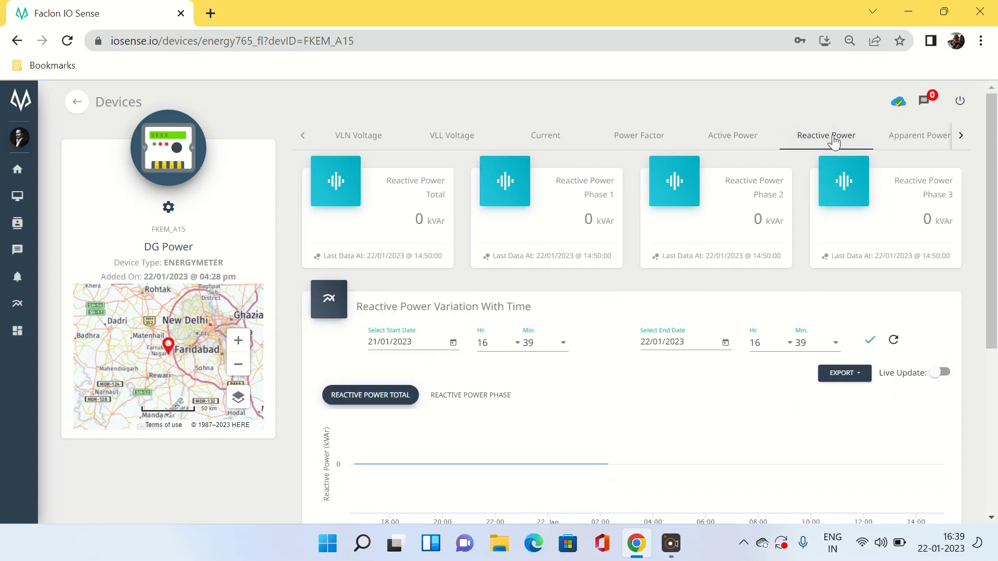
click(928, 136)
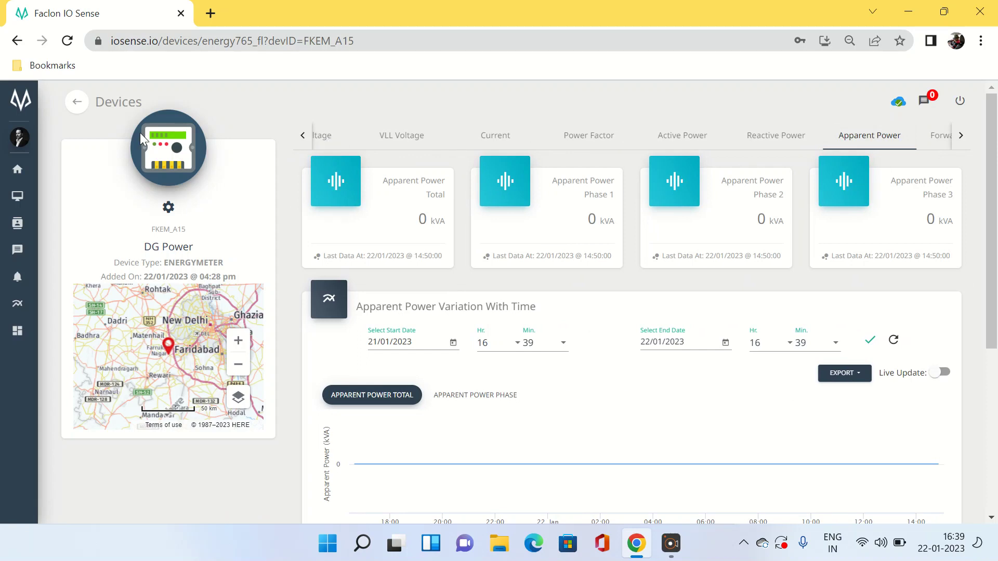
click(77, 102)
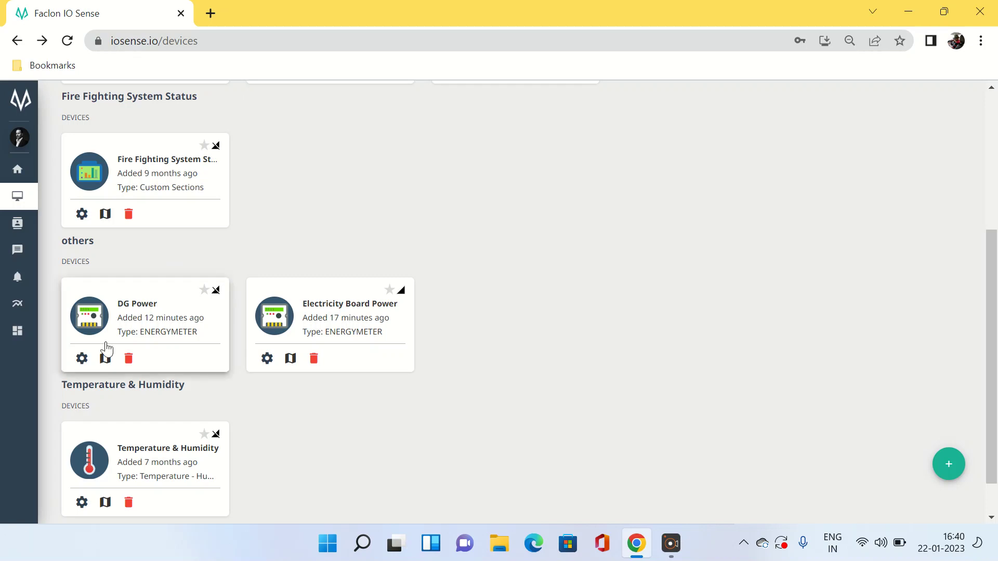
In DG Power's Device Config, replace its old tag with sec:DG Supply
click(82, 359)
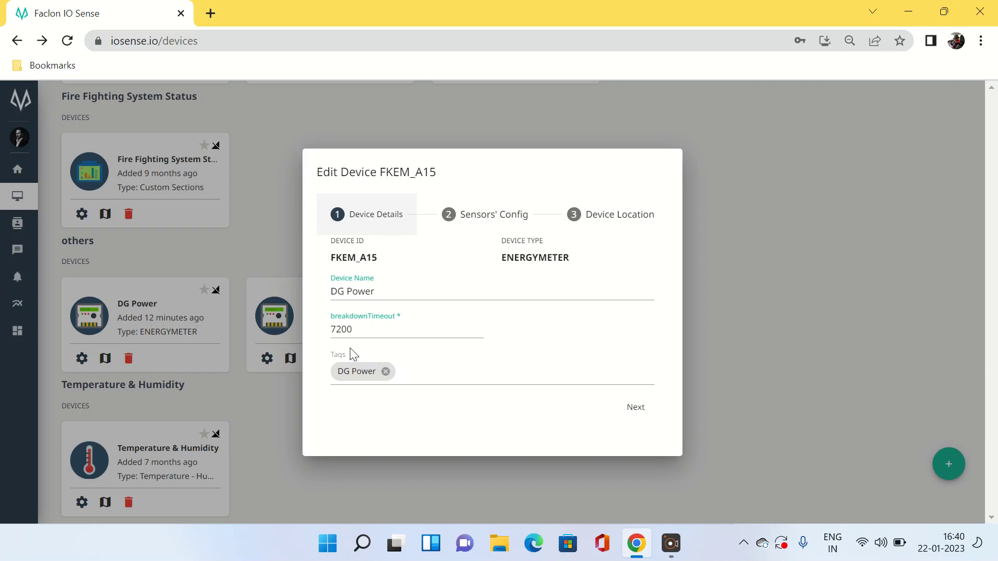
click(386, 372)
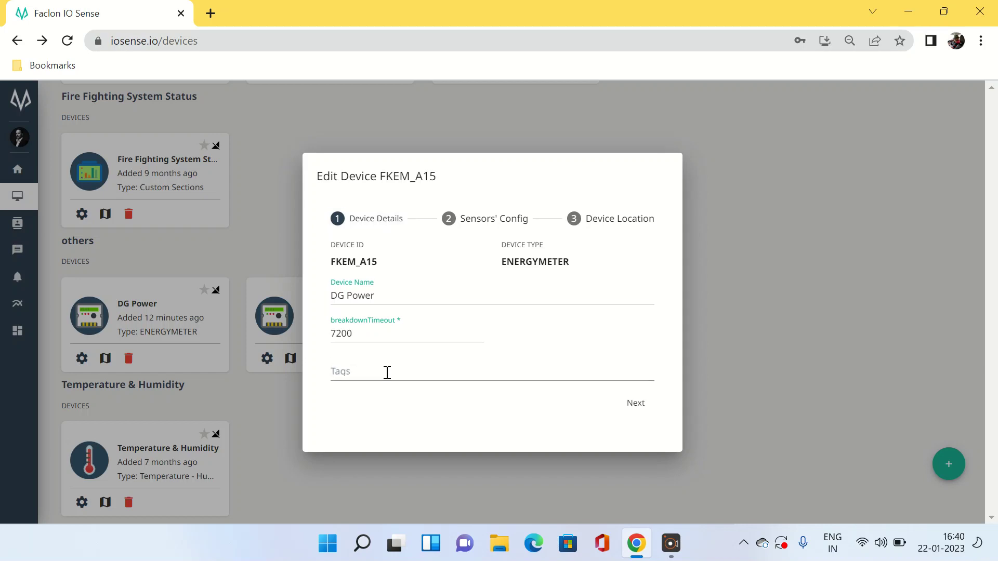
click(387, 373)
text(sec:)
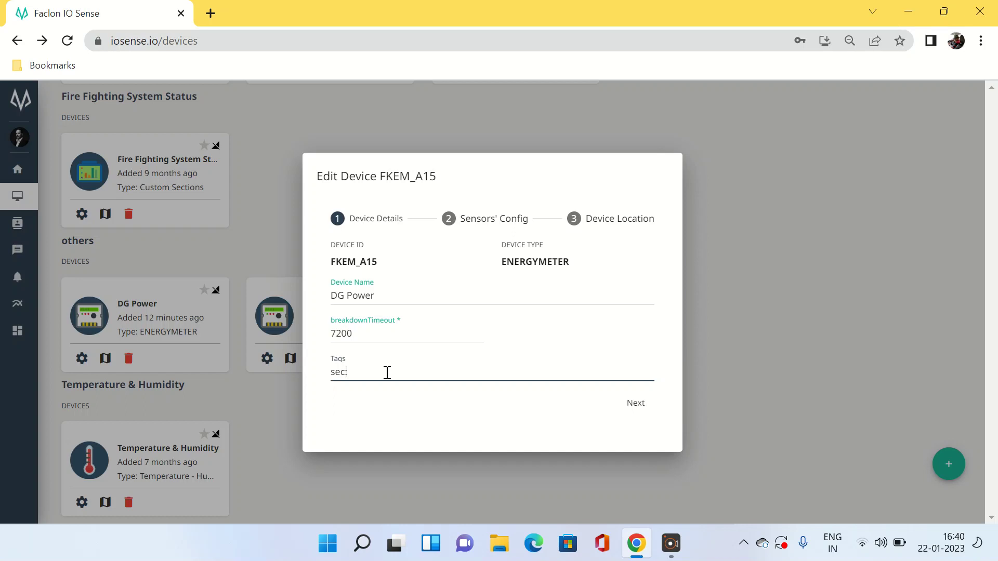
text(DG Supply)
Go through the sensor and location pages and update the DG Power device
click(636, 406)
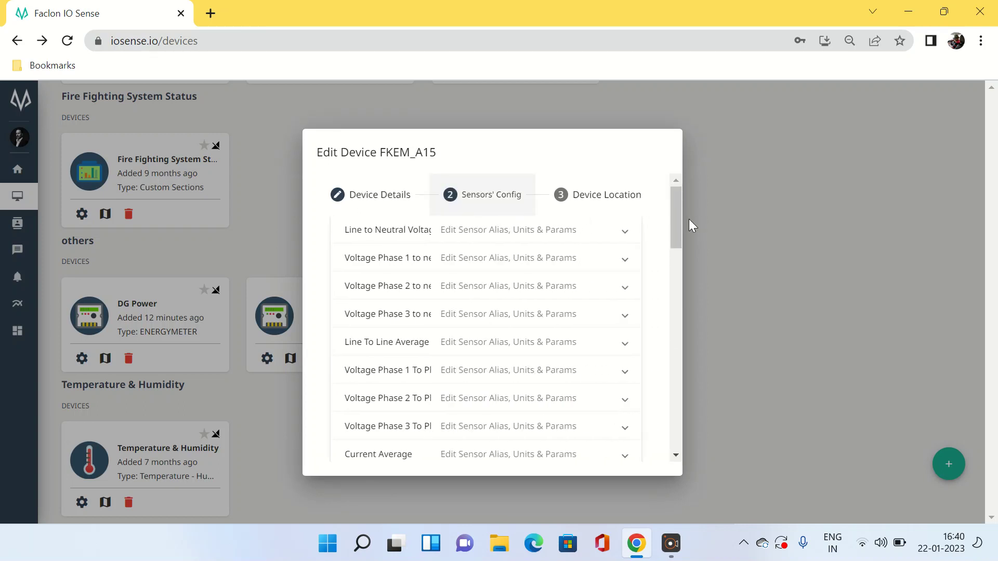
drag(676, 218, 678, 466)
click(623, 429)
click(628, 408)
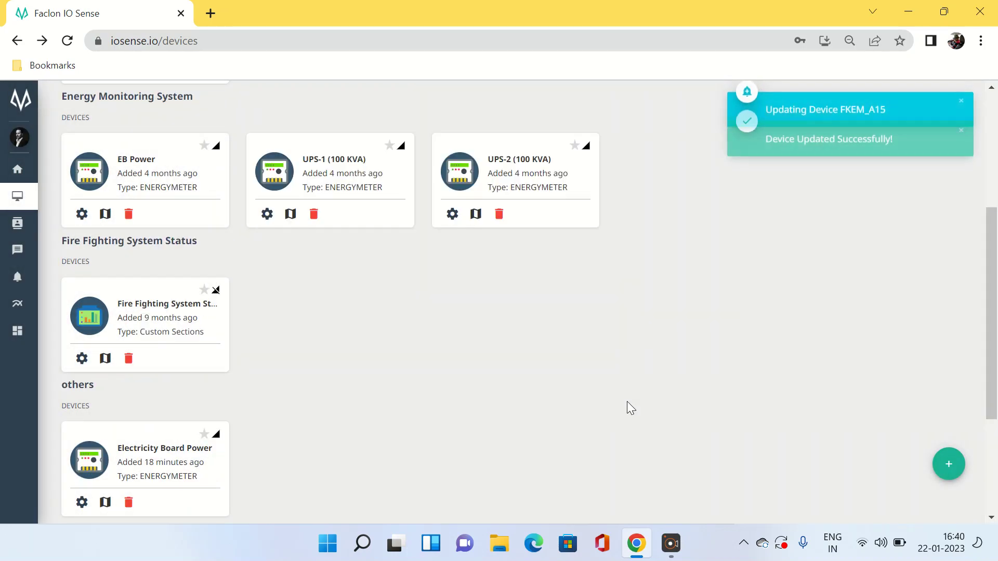
drag(996, 323, 991, 203)
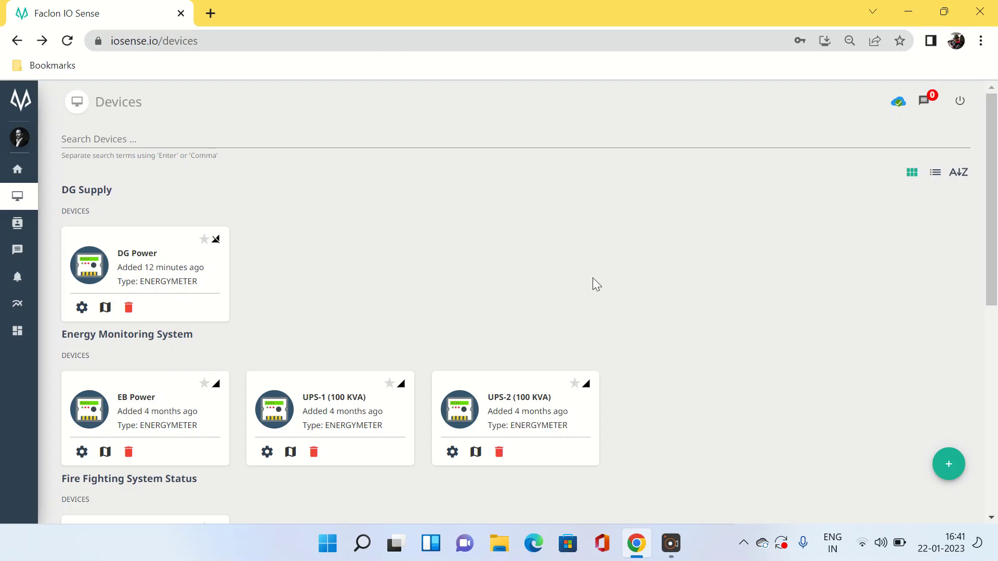
drag(994, 238, 997, 374)
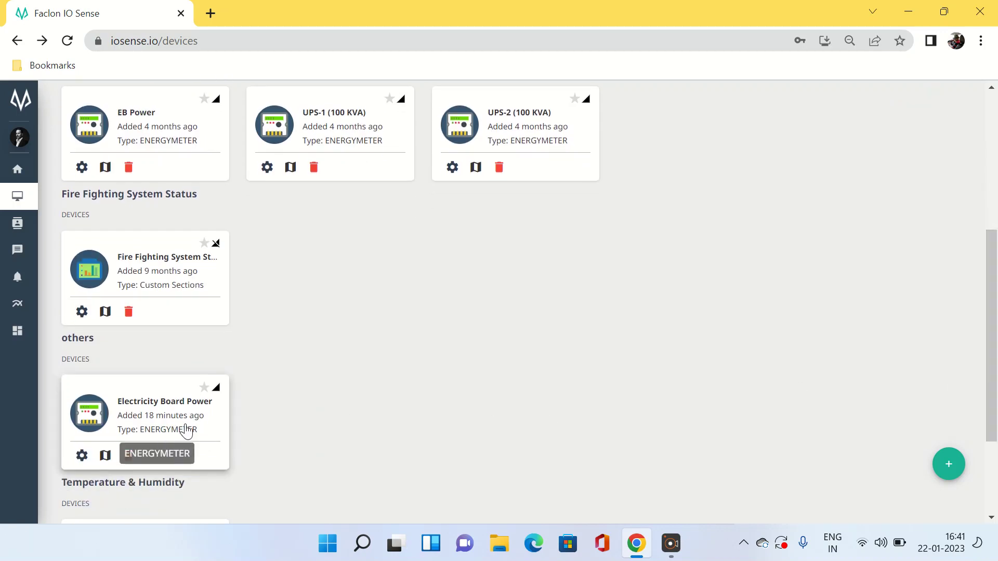
Replace Electricity Board Power's tag with sec:EB Supply in its device settings
click(82, 457)
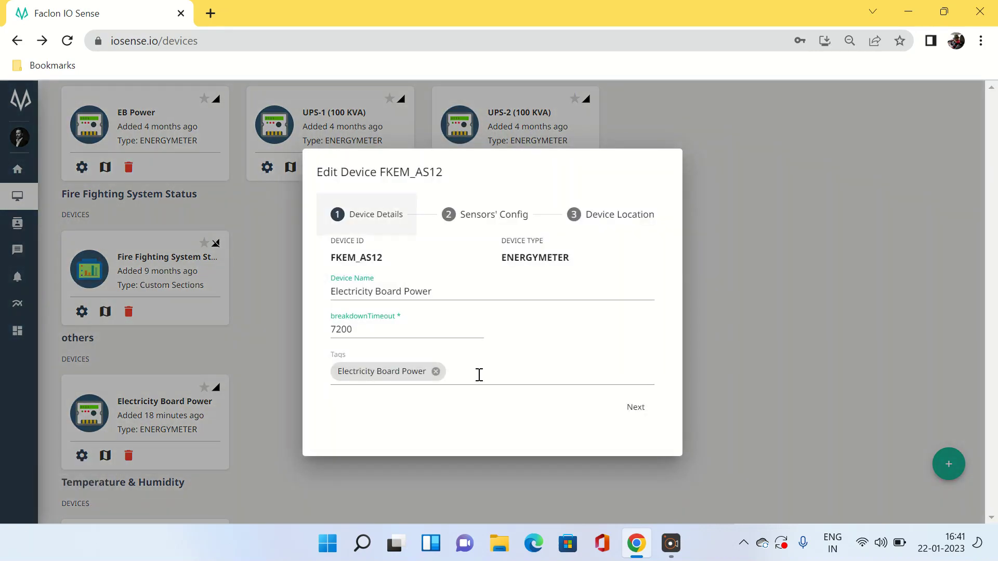
click(436, 371)
click(435, 373)
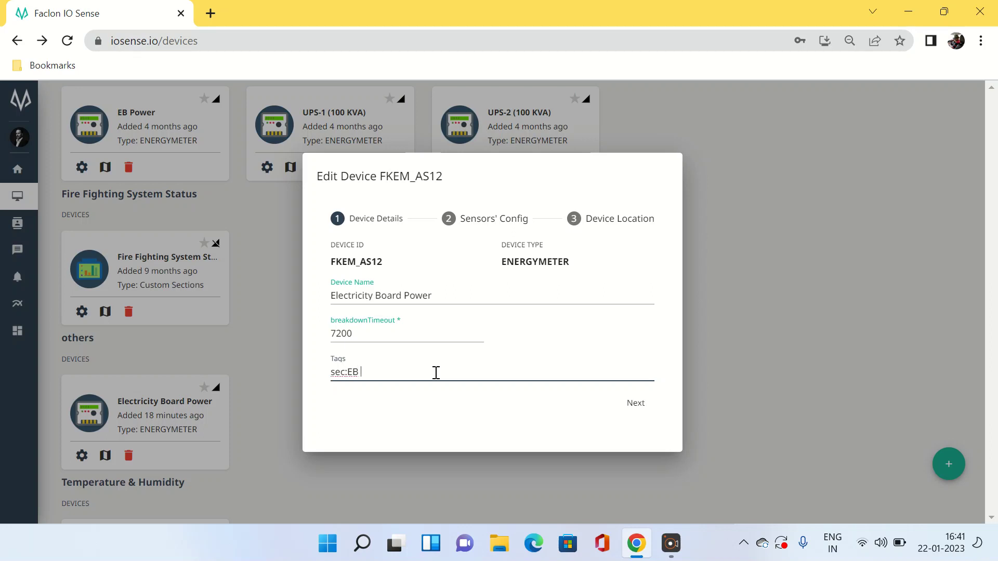
text(sec:EB Supply)
Go through the sensor and location pages and update Electricity Board Power
click(635, 403)
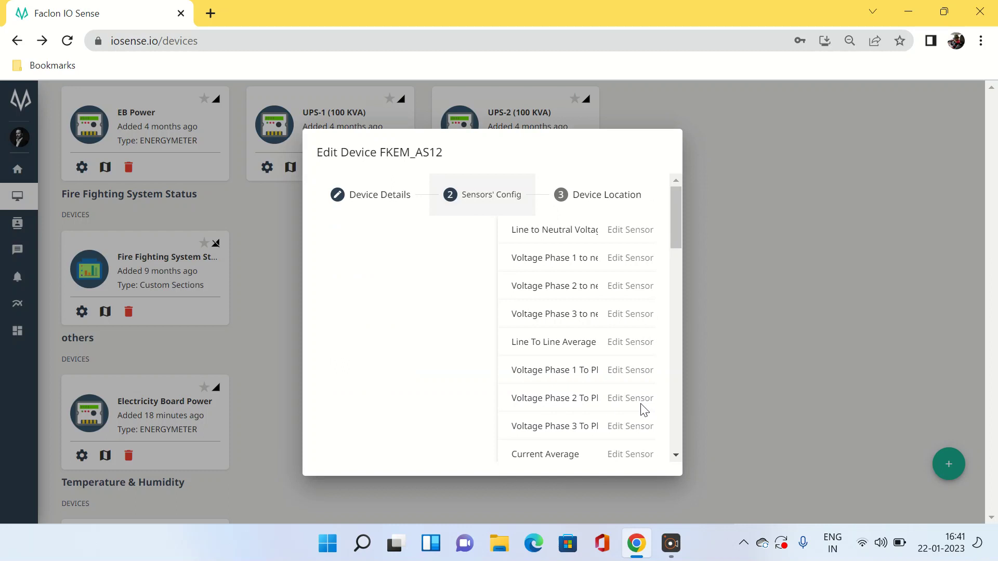
drag(676, 231, 676, 446)
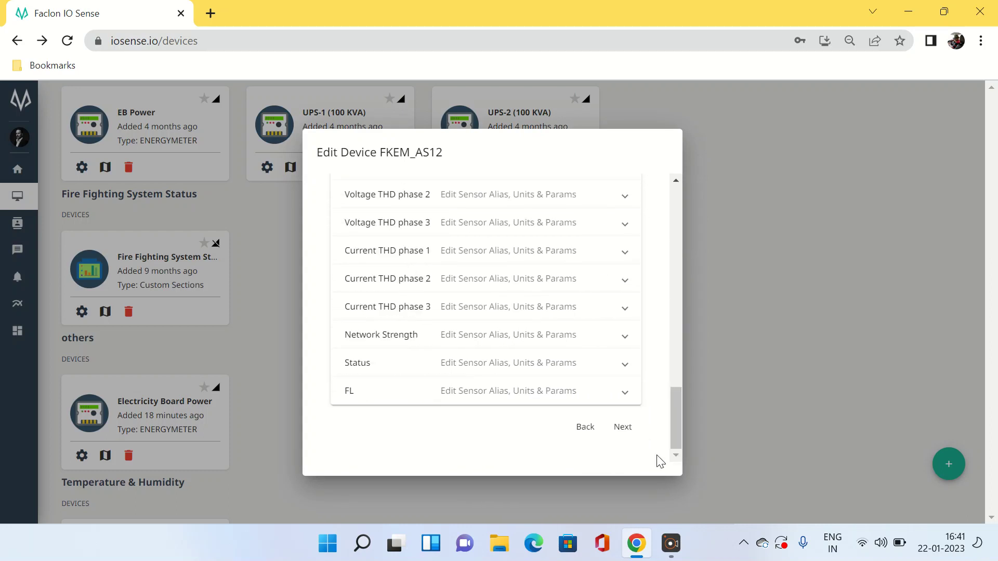
click(623, 429)
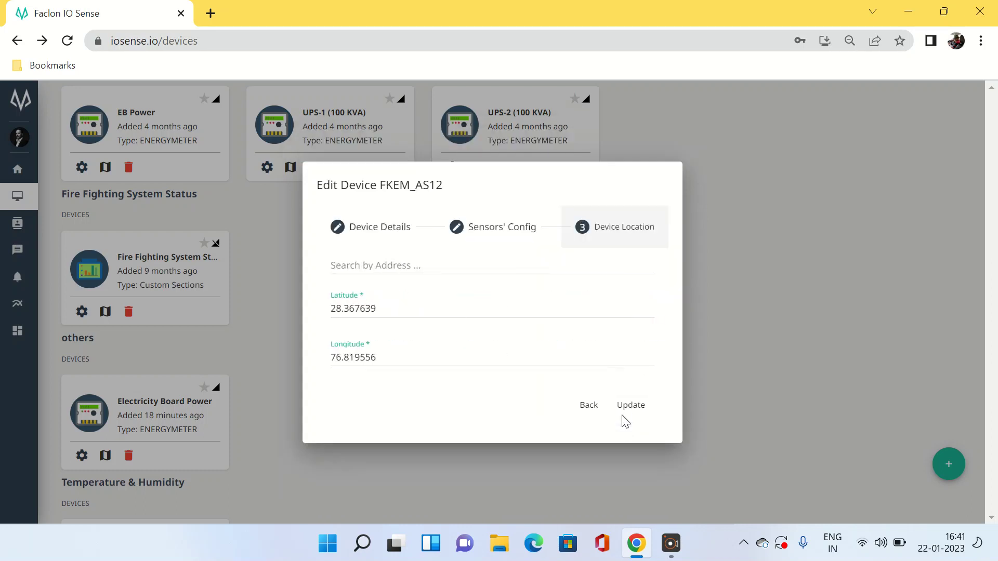
click(626, 408)
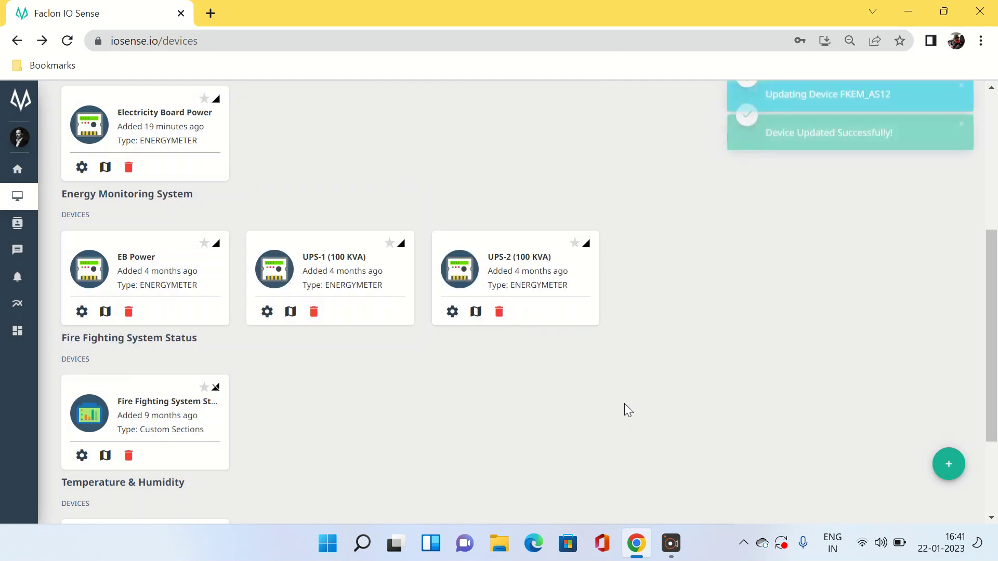
drag(995, 348, 971, 220)
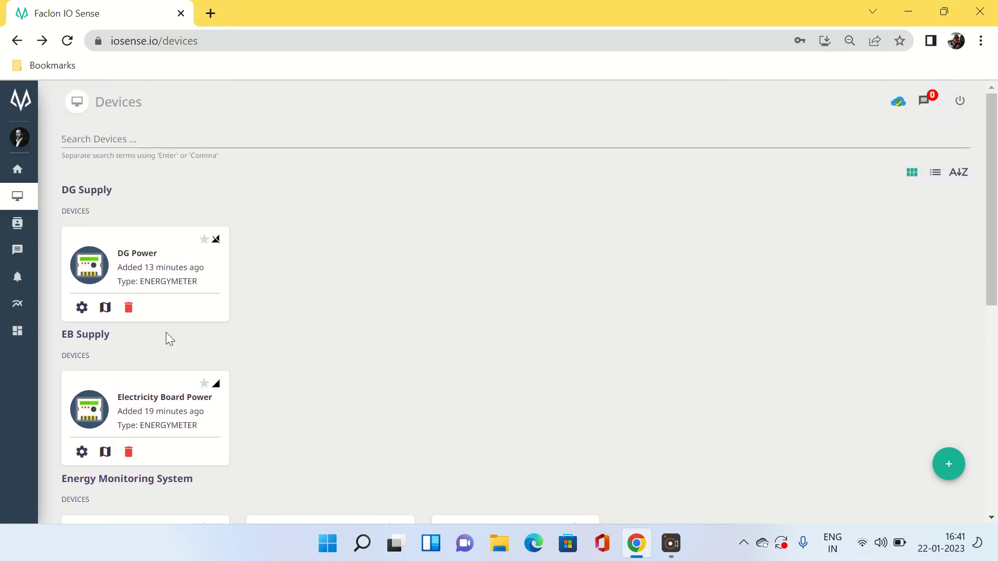
drag(995, 232, 996, 313)
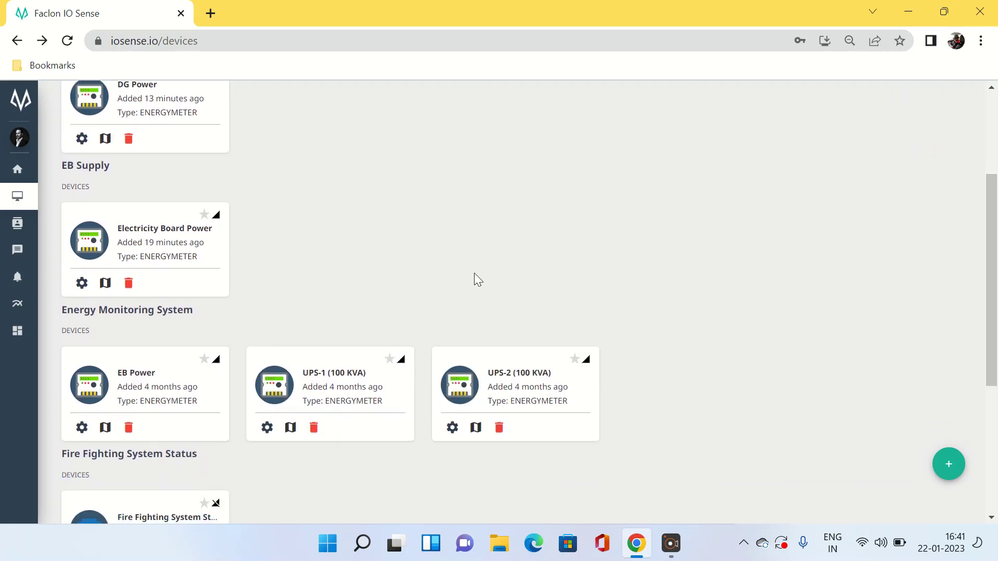
drag(997, 246, 996, 279)
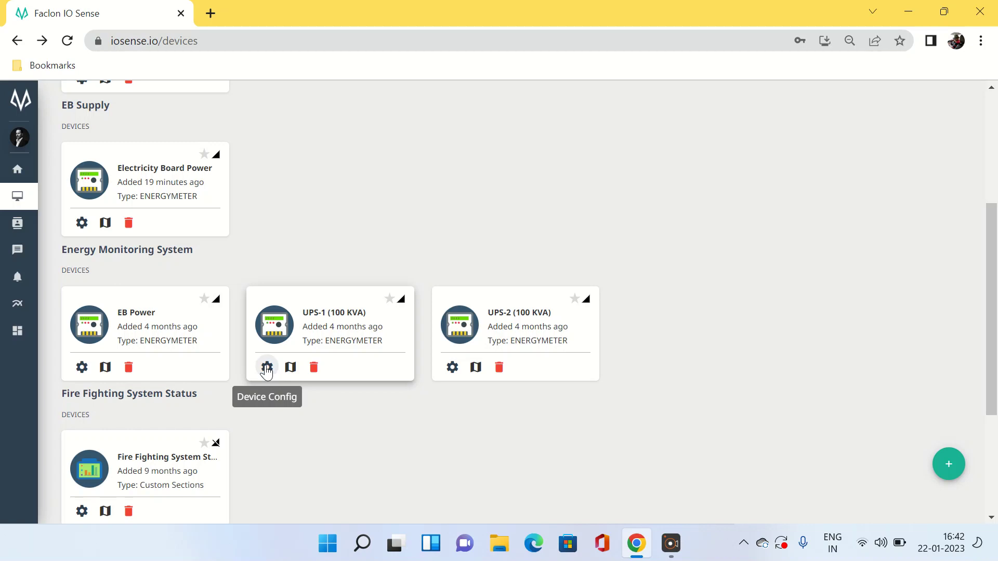
Remove UPS-1's 'UPS-1 (100 KVA)' and 'sec:Energy Monitoring System' tags and add sec:EB Supply
click(266, 367)
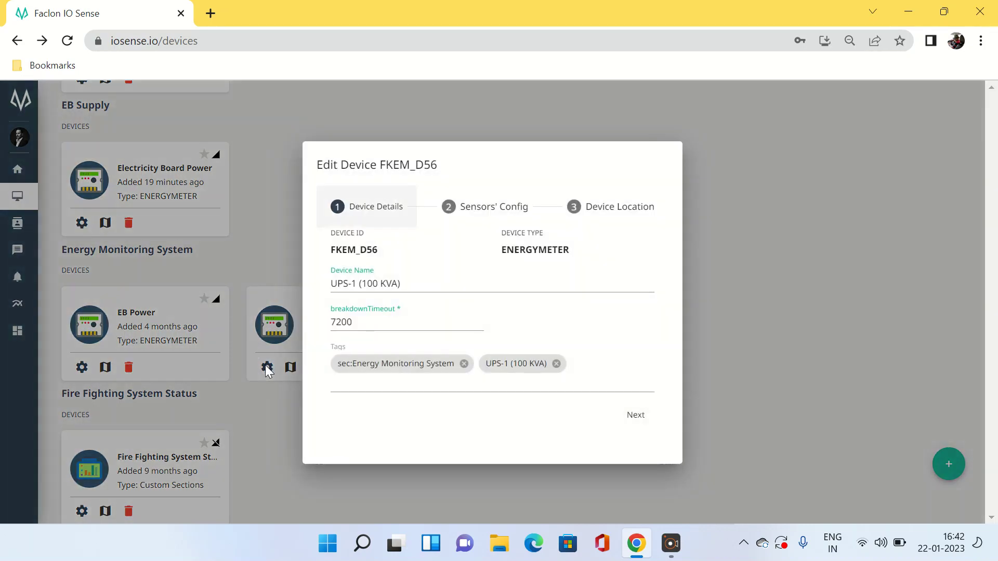
click(556, 363)
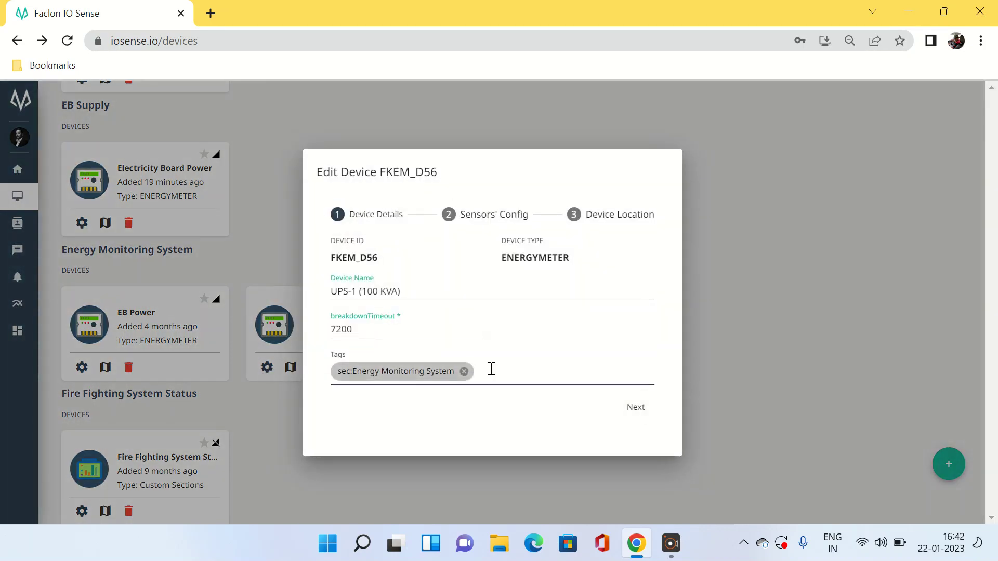
click(464, 372)
click(455, 371)
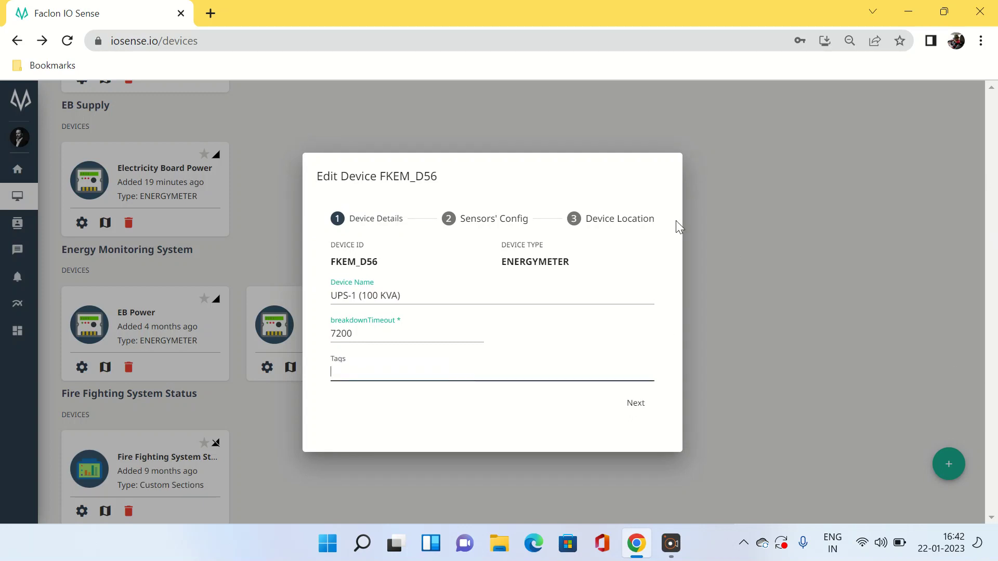
text(sec:EB Supply)
Go through the sensor and location pages and update the UPS-1 device
click(638, 406)
drag(676, 241, 679, 451)
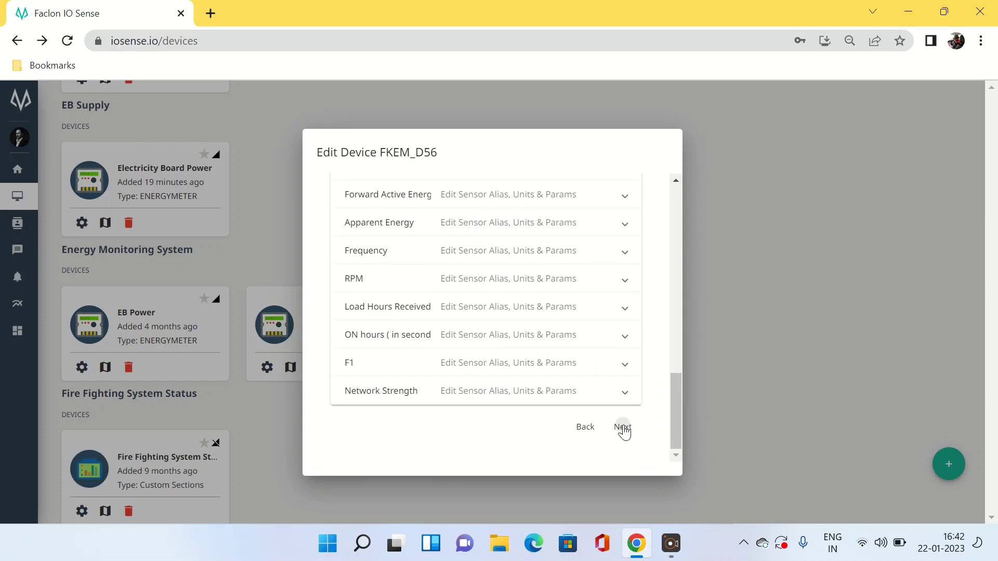
click(622, 428)
click(629, 408)
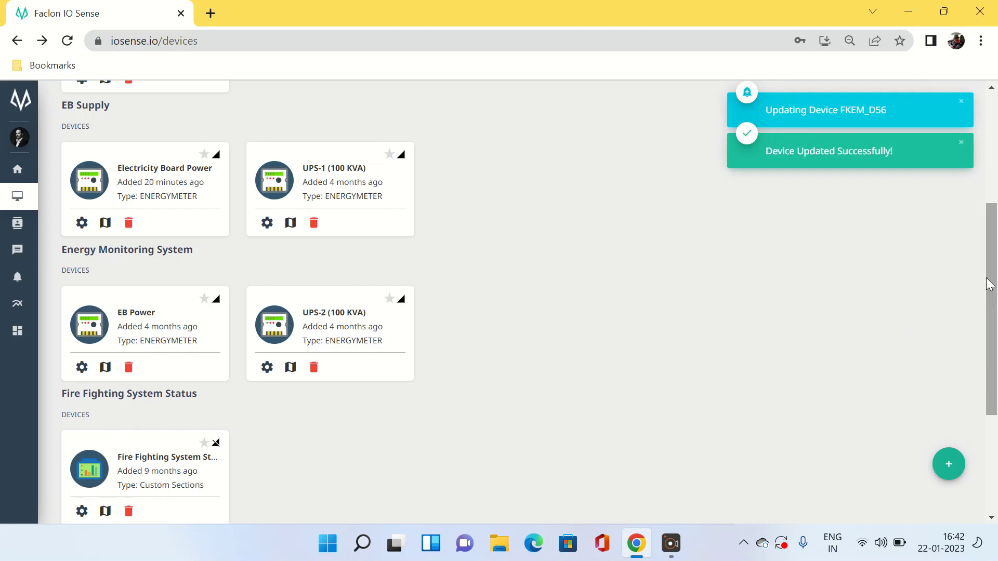
drag(987, 283, 988, 217)
click(850, 297)
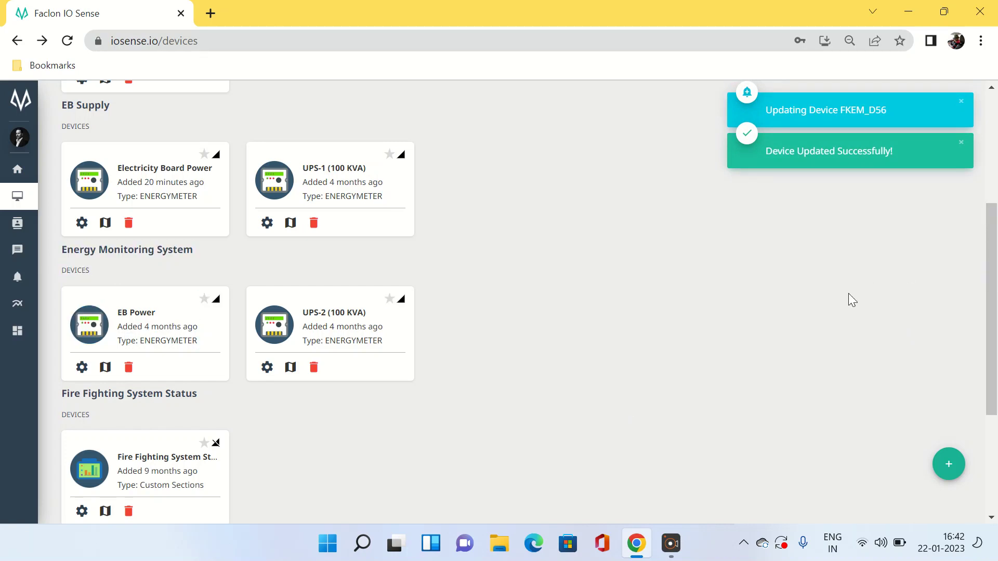
drag(993, 341, 985, 247)
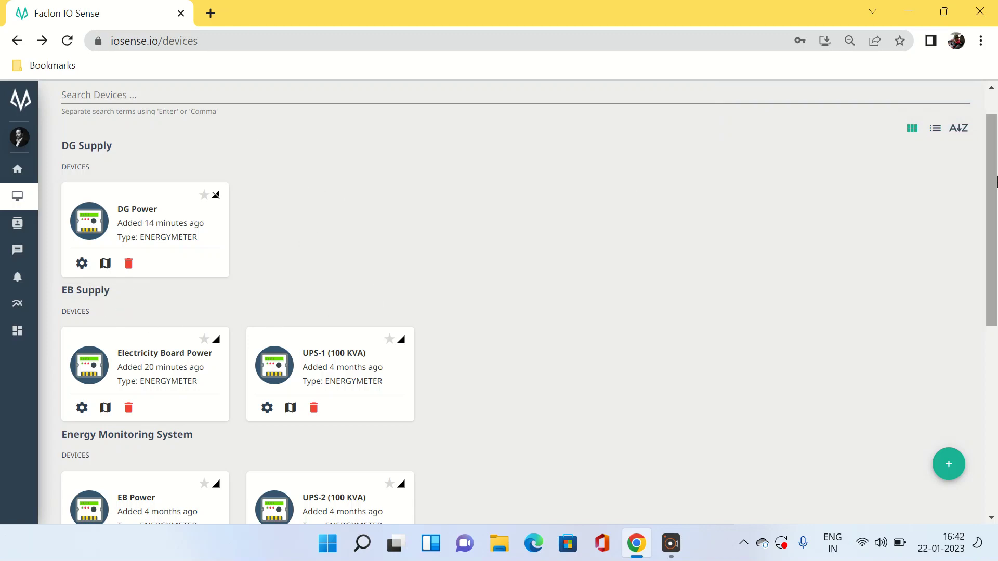
drag(993, 179, 995, 287)
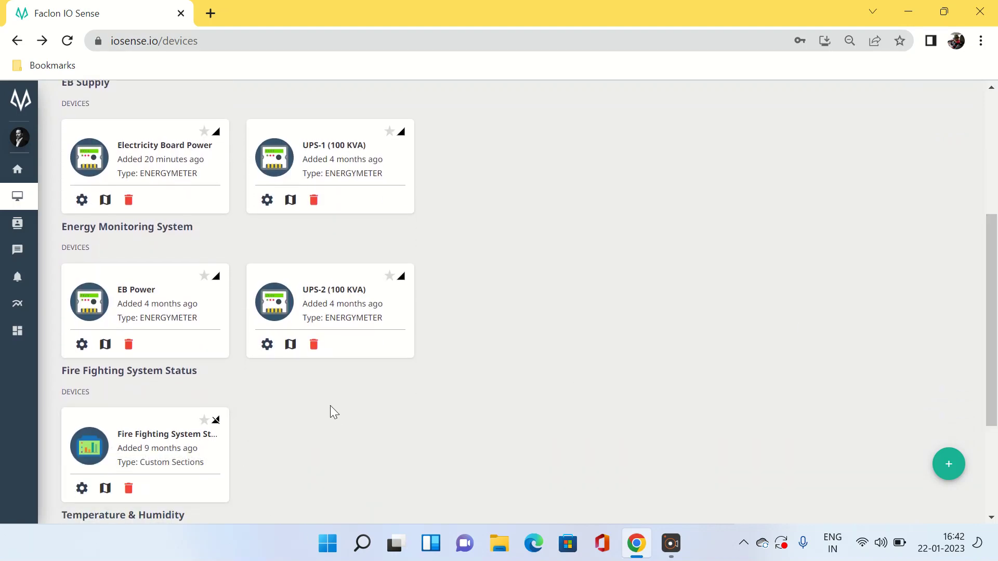
Remove UPS-2's 'UPS-2 (100 KVA)' and 'sec:Energy Monitoring System' tags and add sec:DG Supply
click(266, 344)
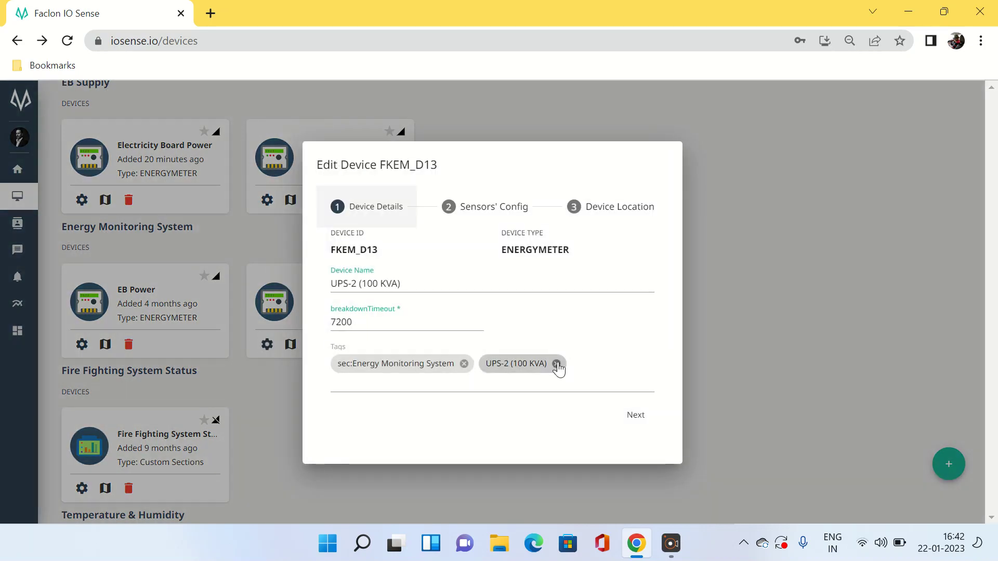
click(557, 364)
click(464, 373)
click(463, 374)
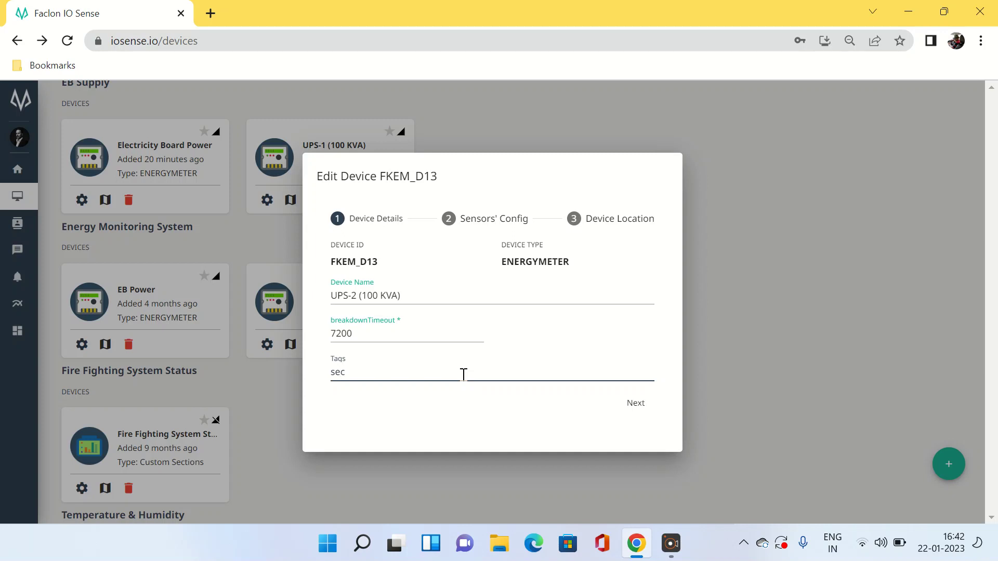
text(sec:DG Supply)
Go through the sensor and location pages, update UPS-2, and return to the page top
click(635, 405)
drag(675, 225, 704, 457)
click(624, 433)
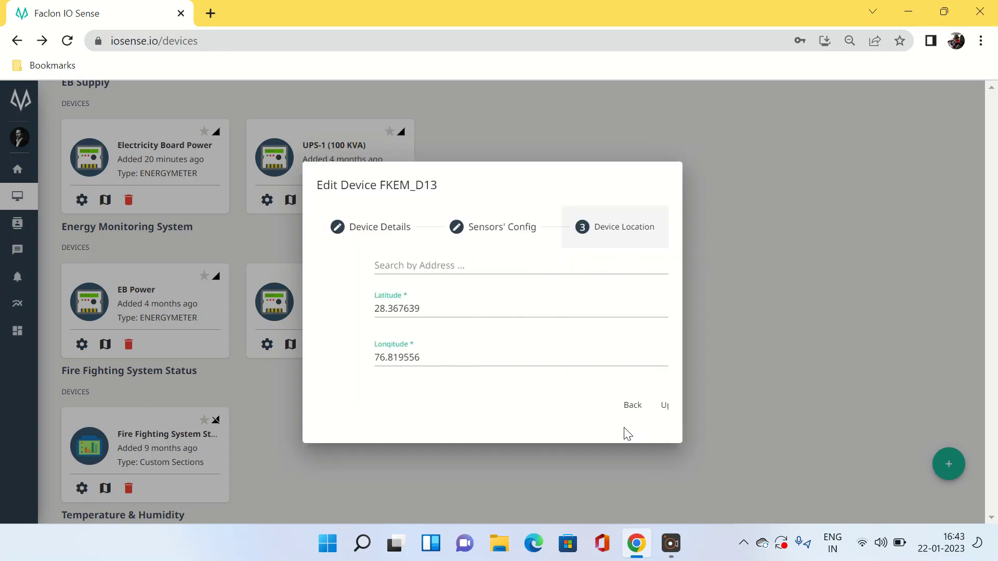
click(630, 405)
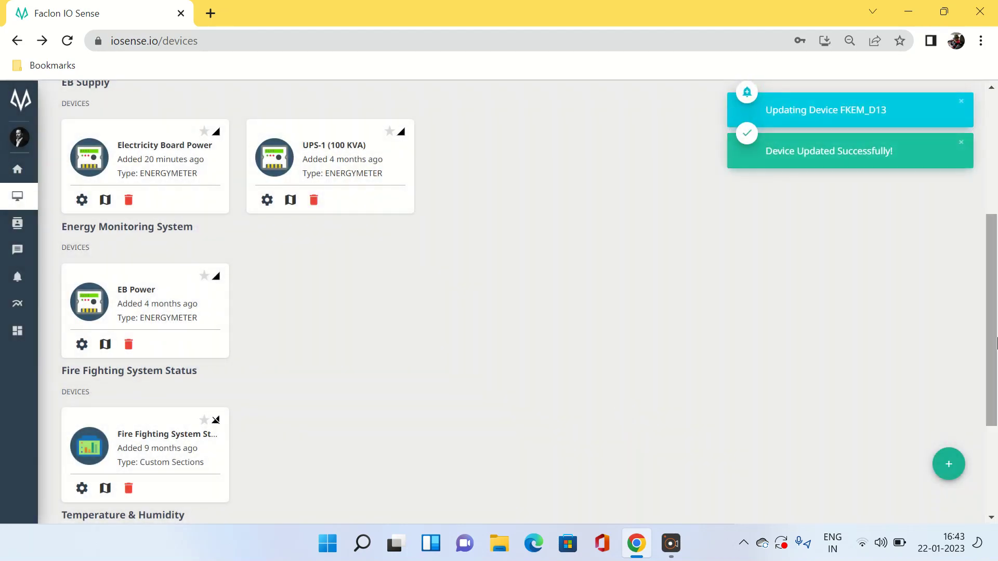
scroll(210, 192, up, 5)
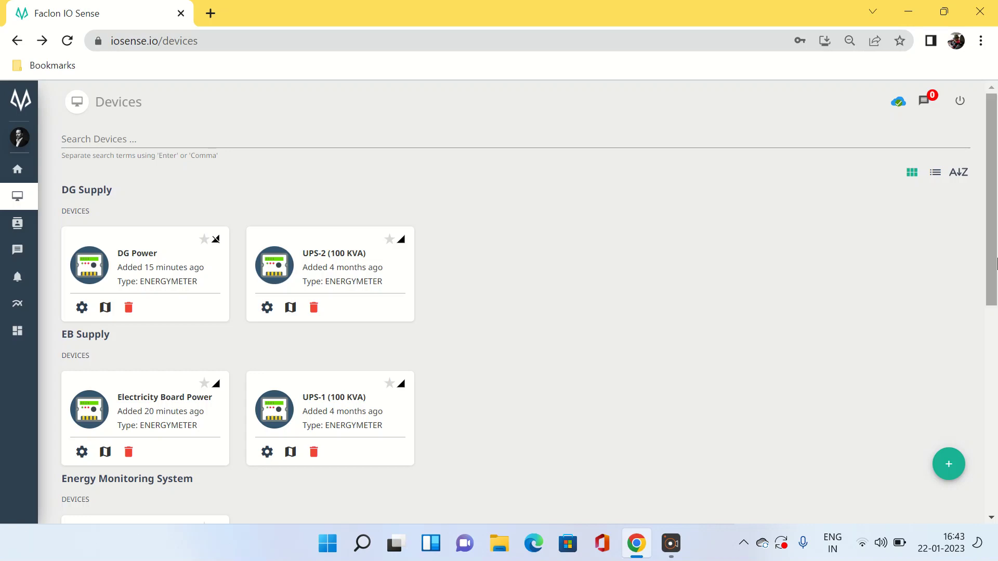
drag(994, 228, 995, 177)
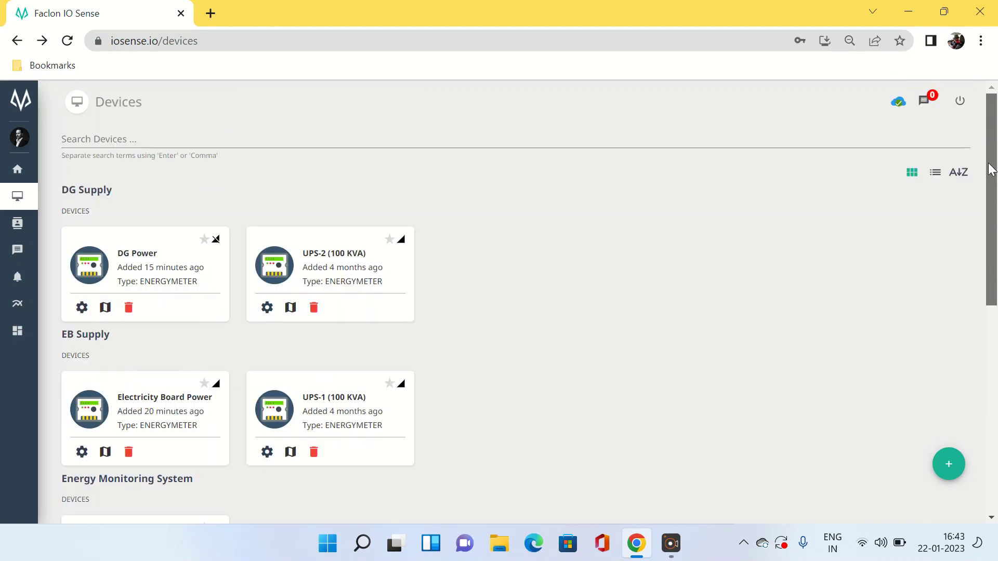